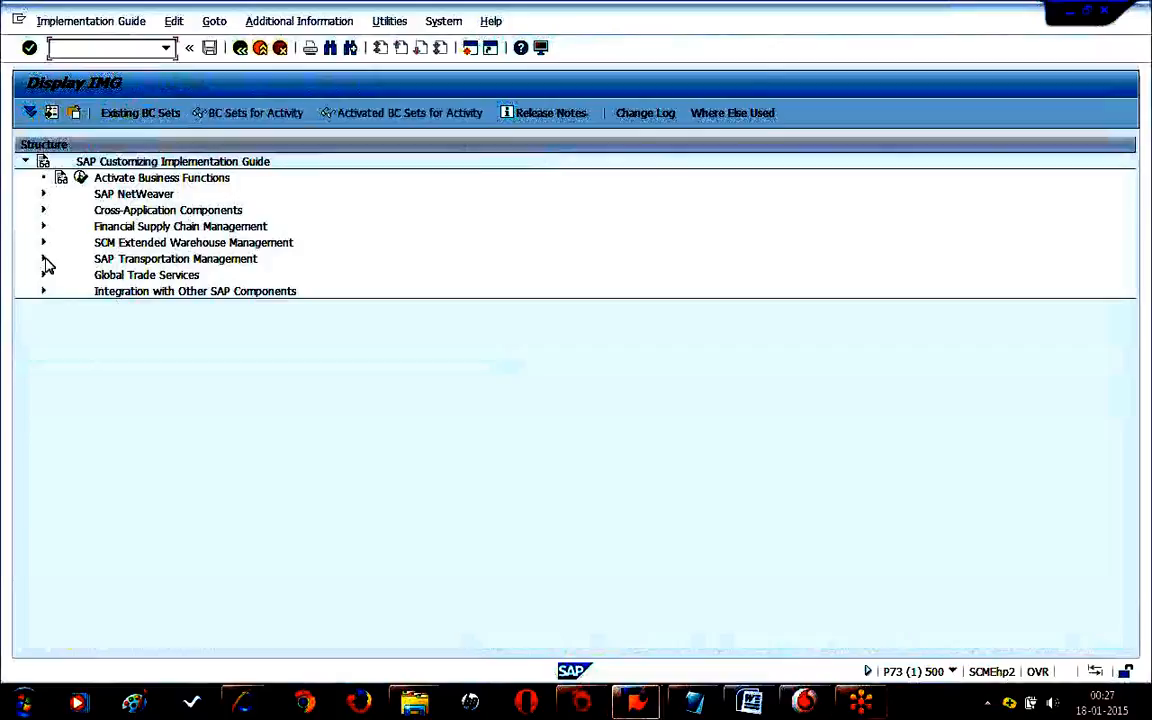
Open the details of freight unit type AOFU through Define Freight Unit Types in the Transportation Management planning customizing
click(44, 259)
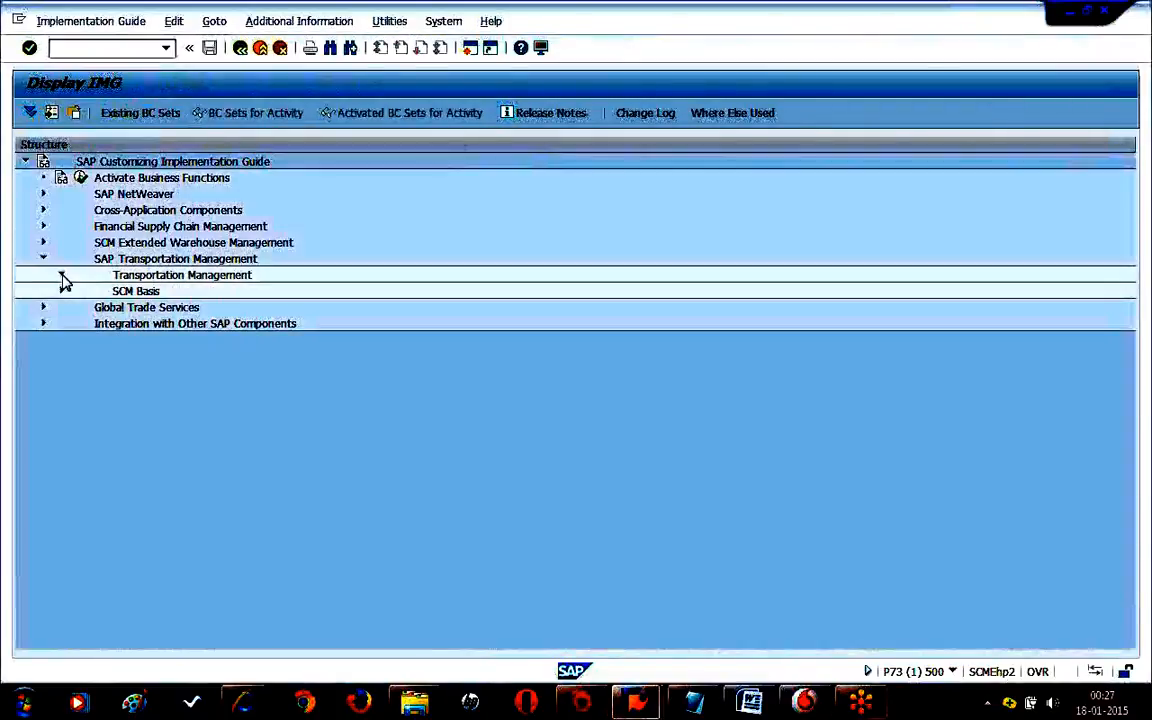
click(62, 276)
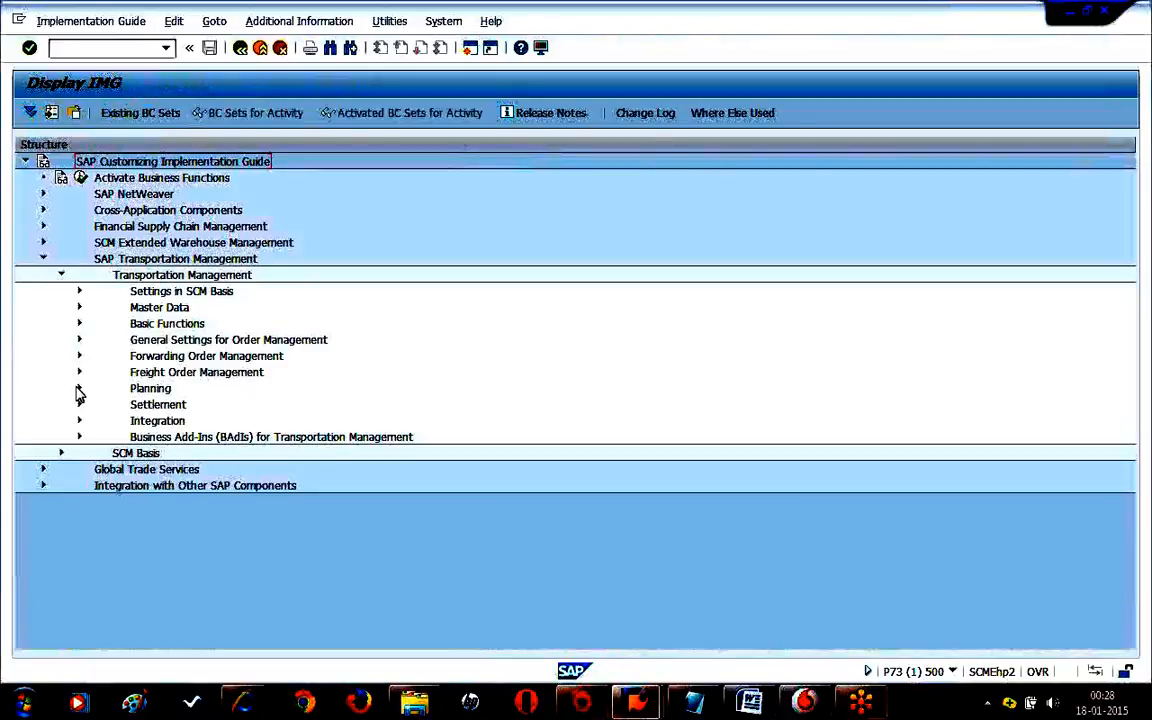
click(79, 389)
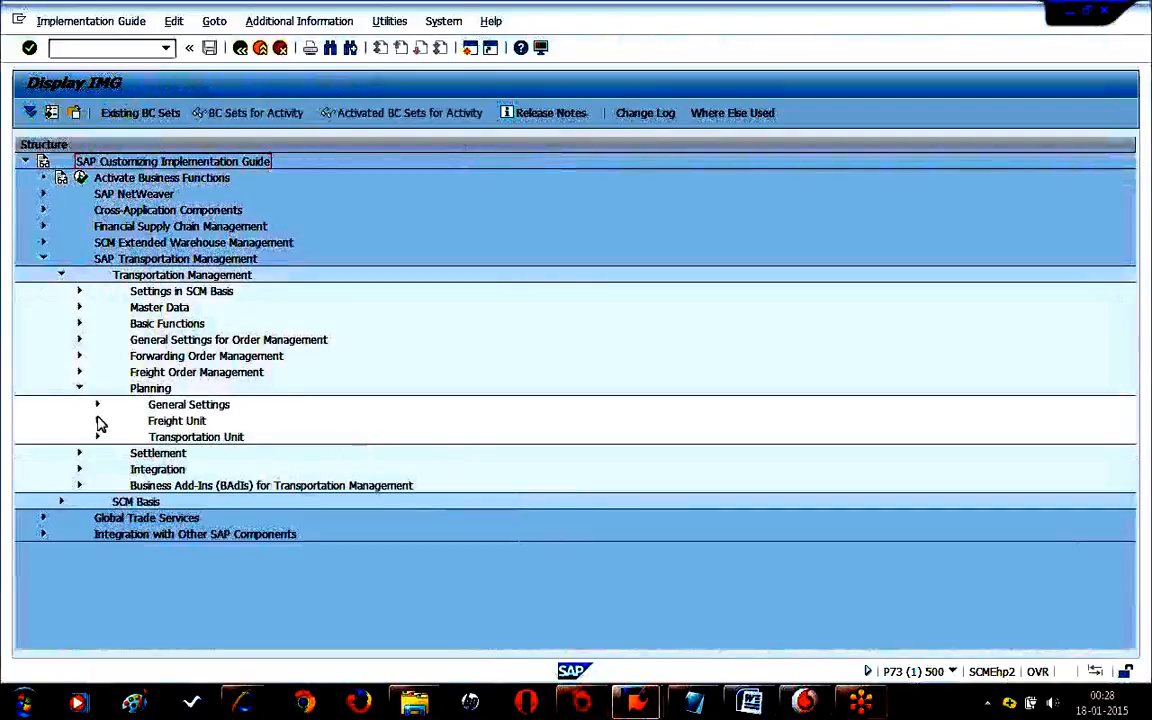
click(98, 421)
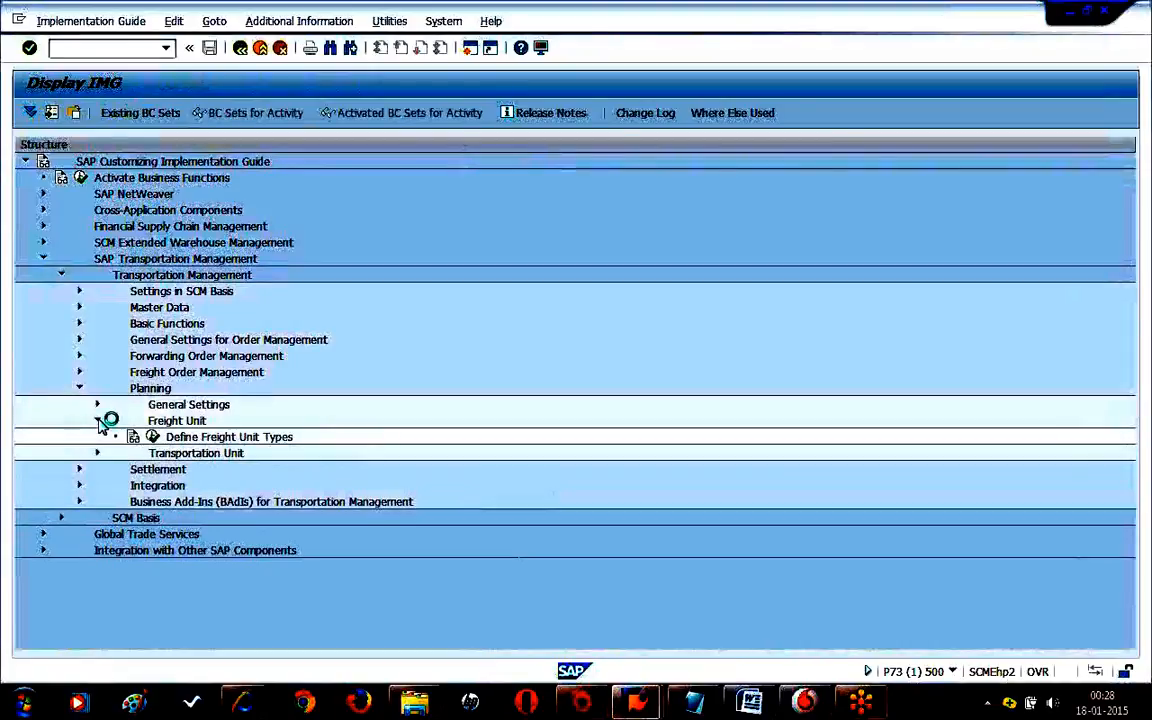
click(153, 437)
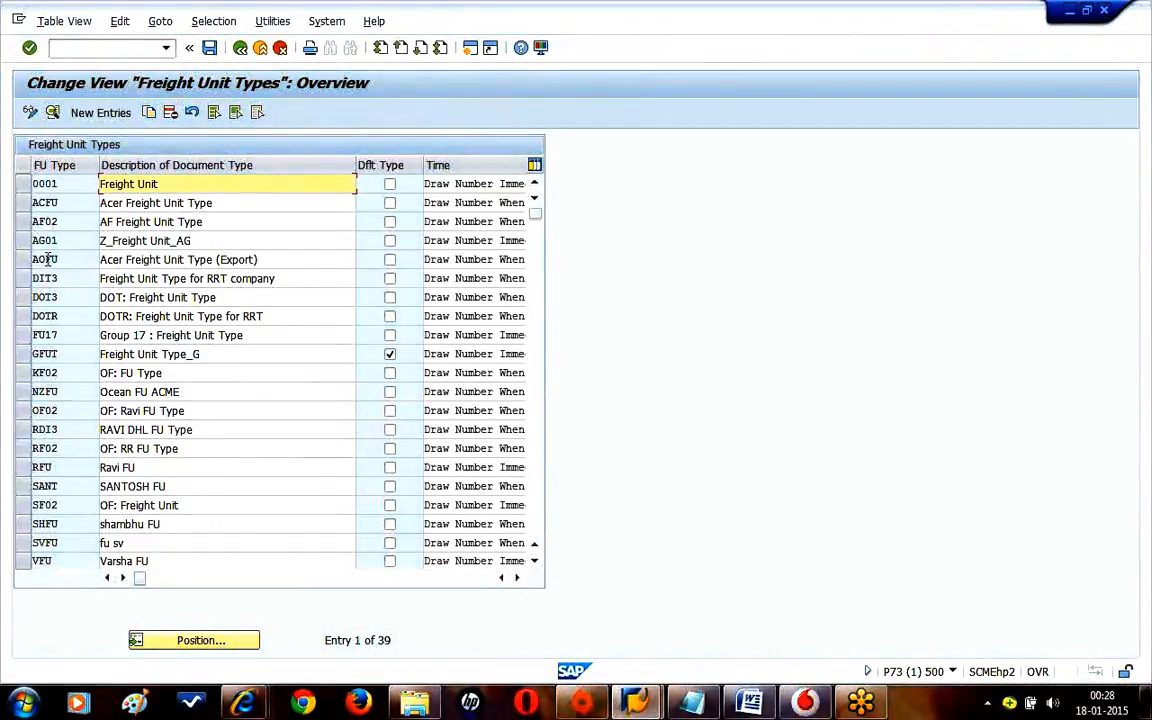
double_click(47, 260)
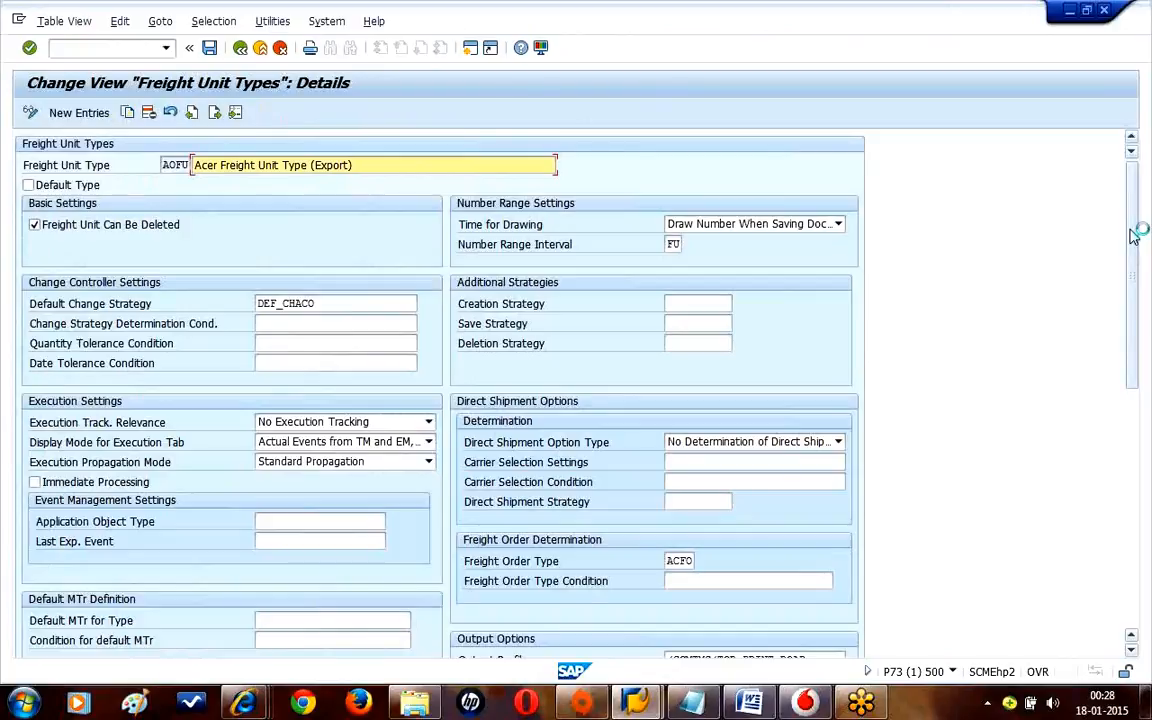
Set the execution tracking relevance of freight unit type AOFU to Execution Tracking with External Event Management
drag(1131, 231, 1135, 250)
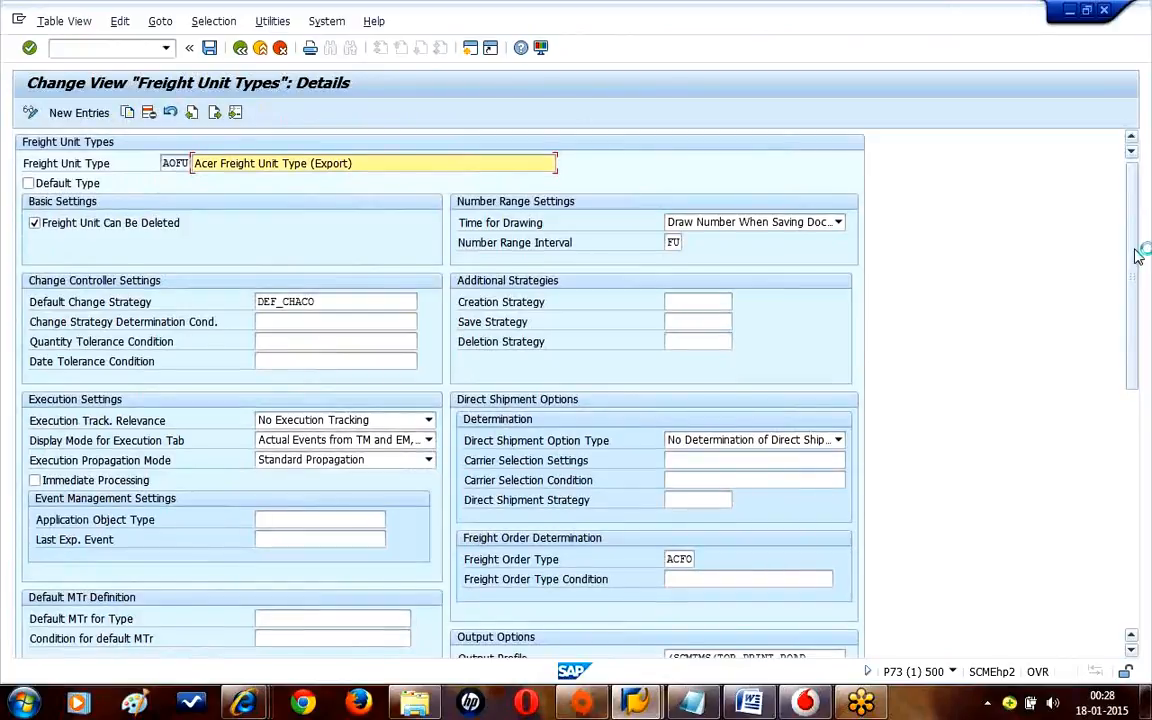
scroll(1137, 255, down, 3)
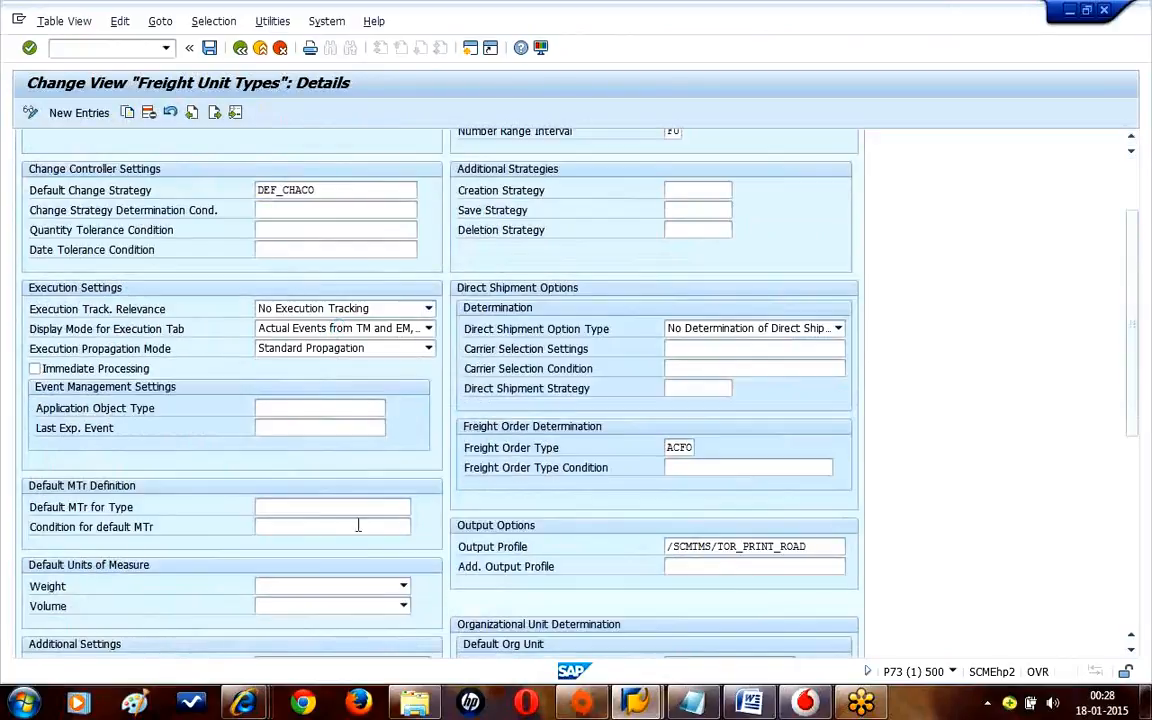
click(428, 309)
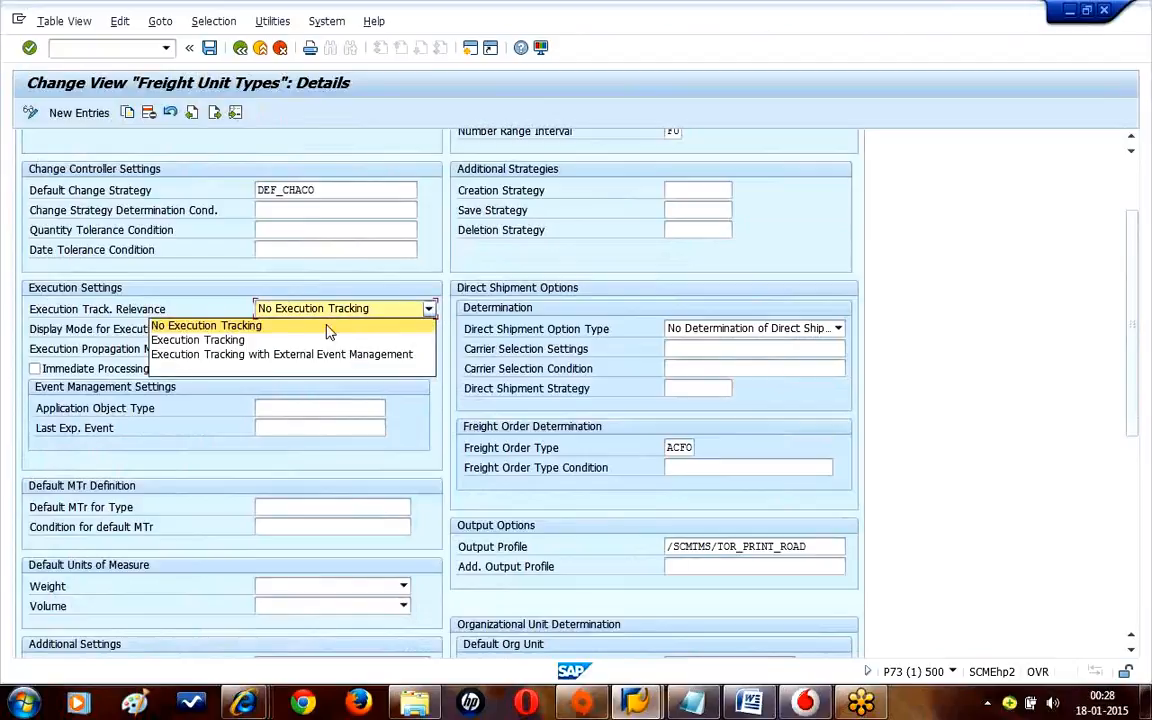
click(255, 356)
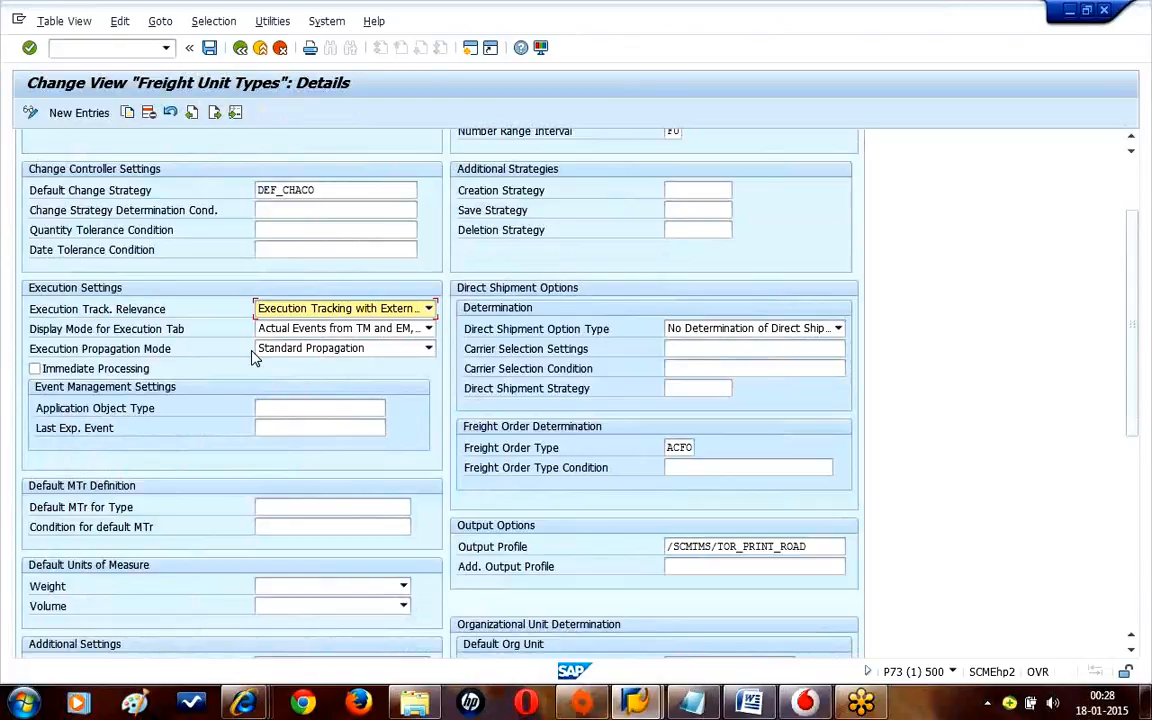
Assign application object type ODT20_FU in the event management settings of freight unit type AOFU
click(266, 408)
click(392, 410)
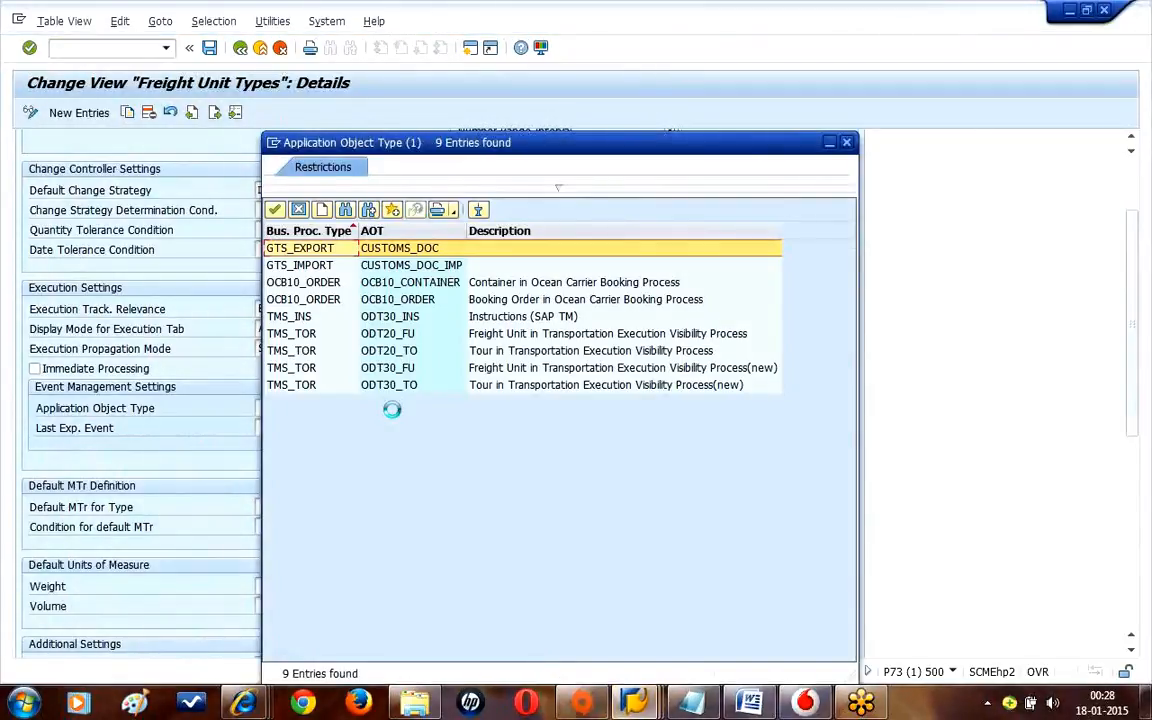
click(399, 335)
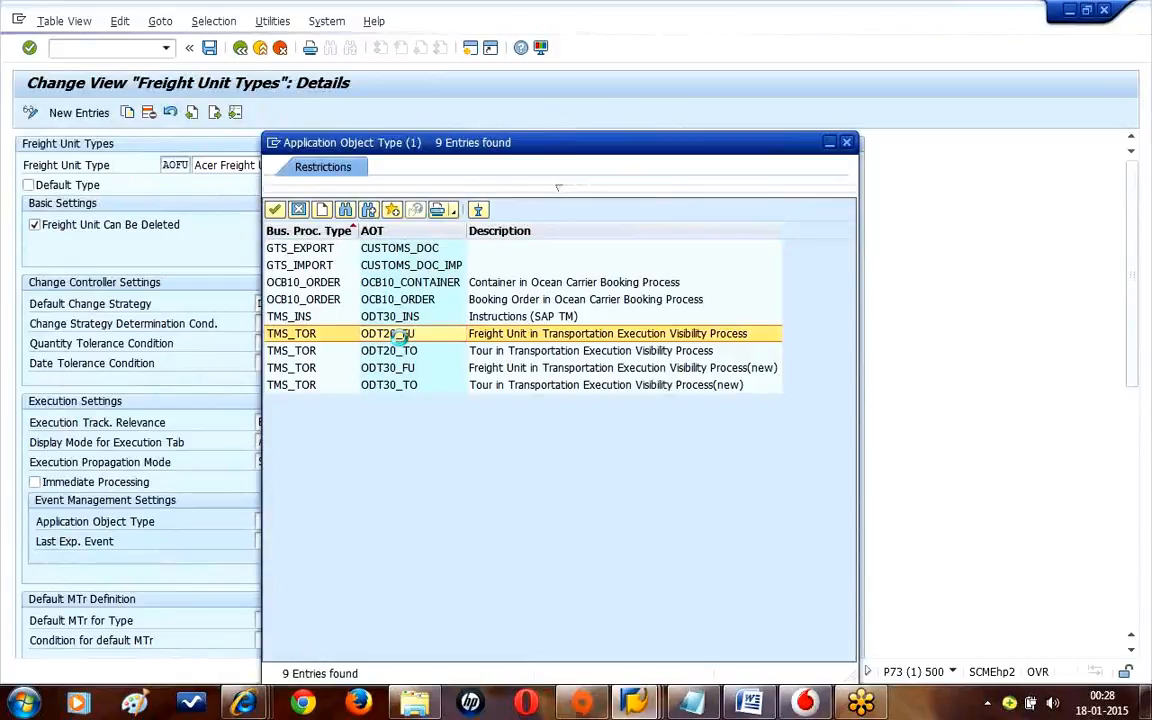
double_click(397, 337)
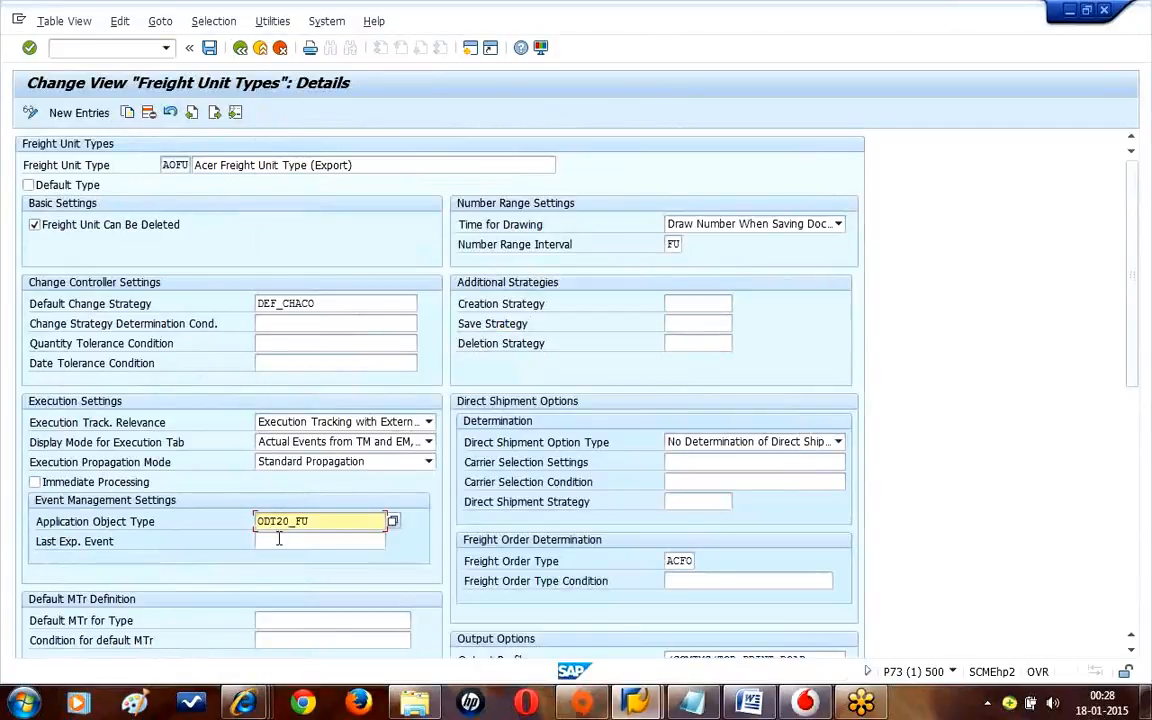
Set the last expected event of freight unit type AOFU to POD, then save and return to the implementation guide
click(315, 541)
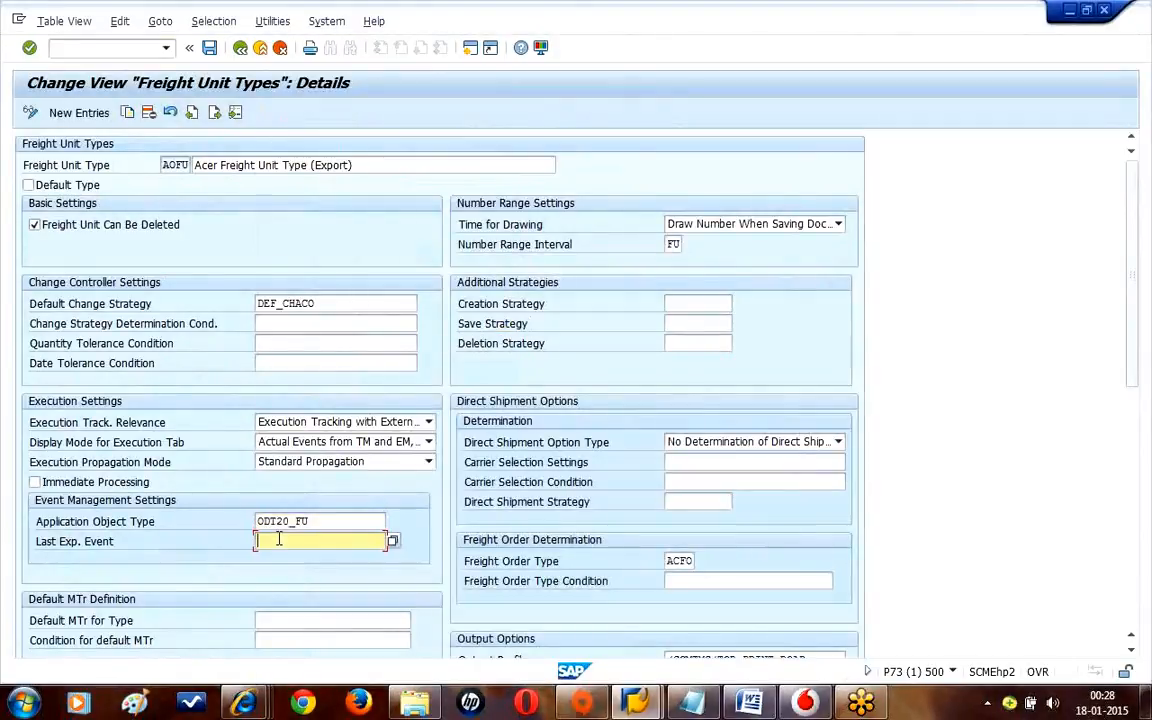
click(392, 541)
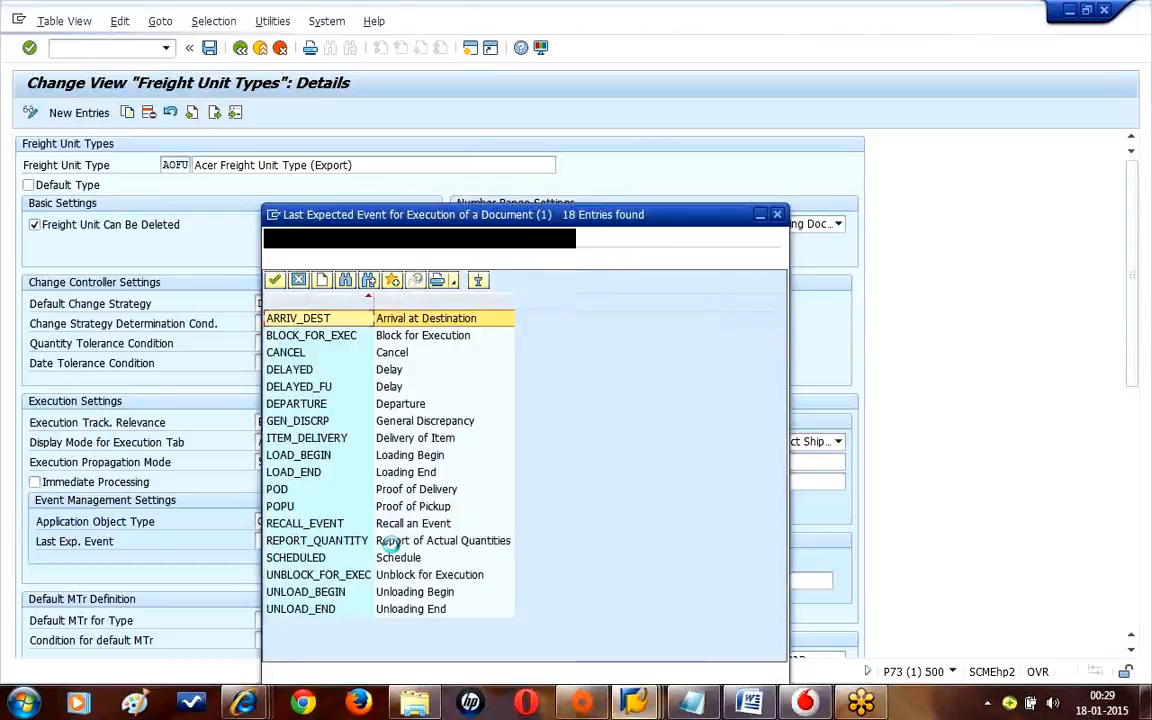
click(420, 490)
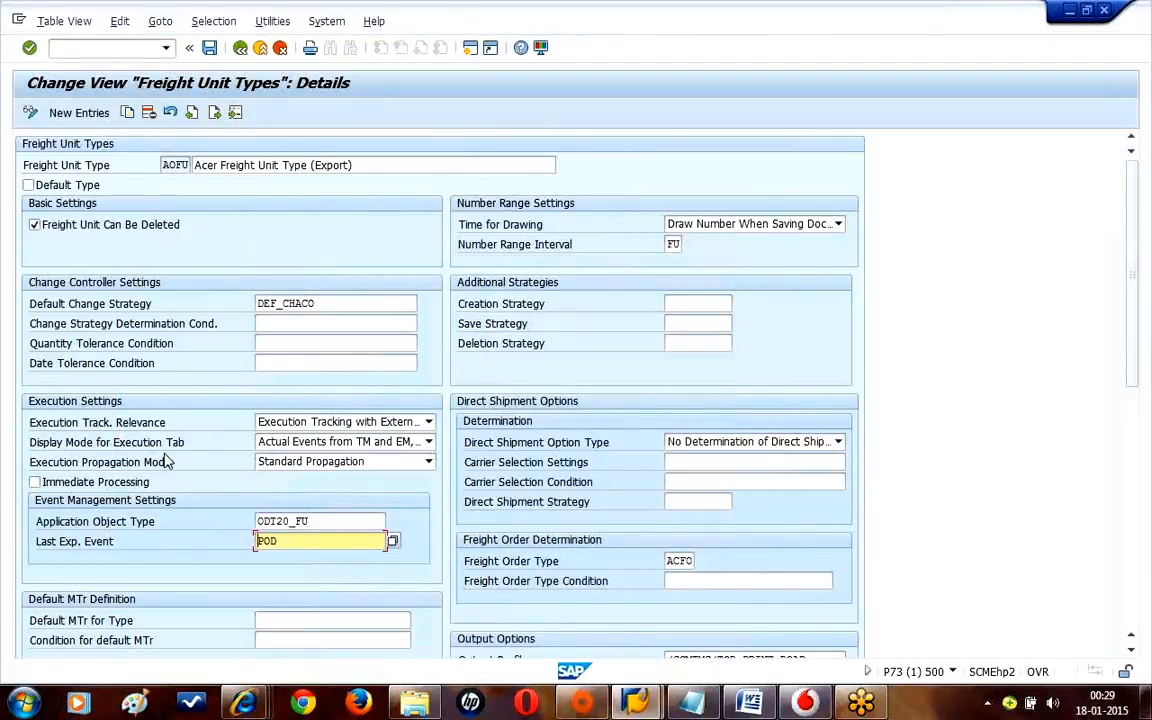
click(210, 48)
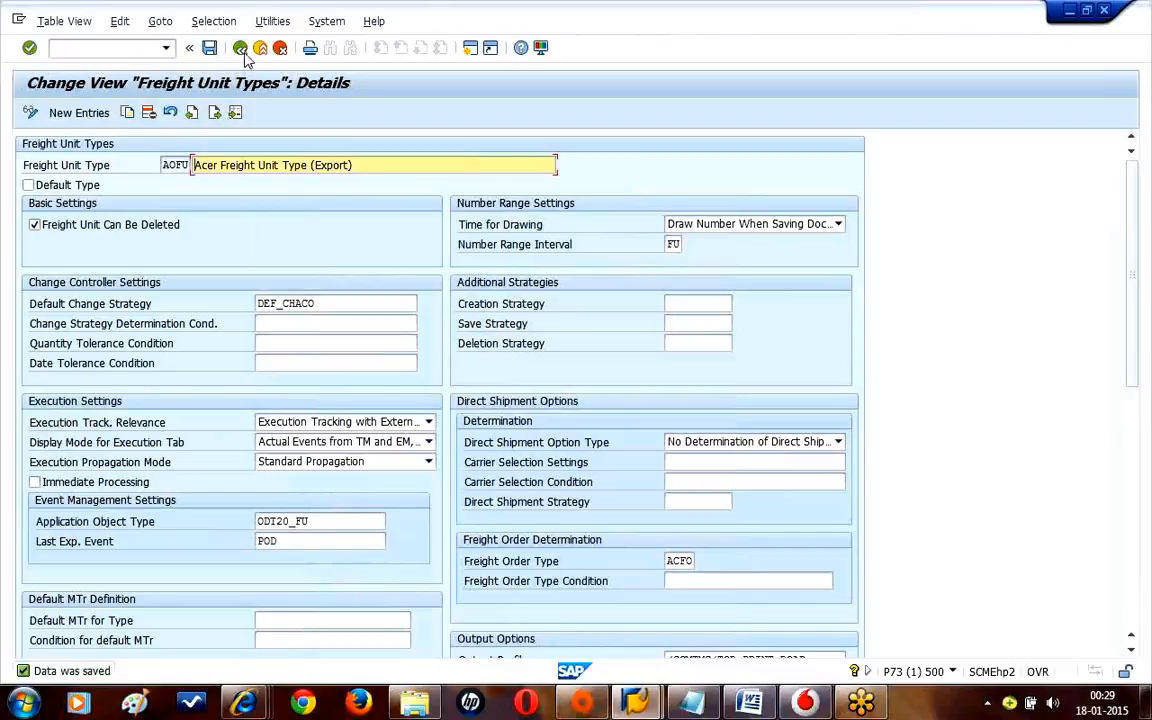
click(247, 51)
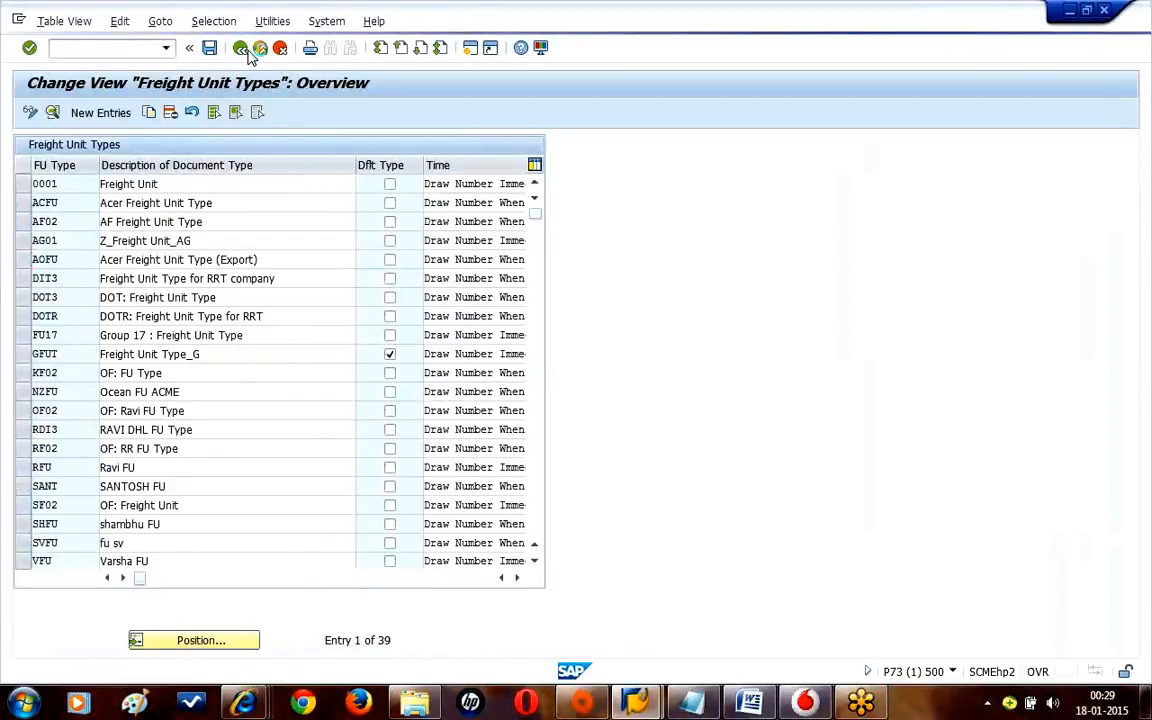
click(249, 53)
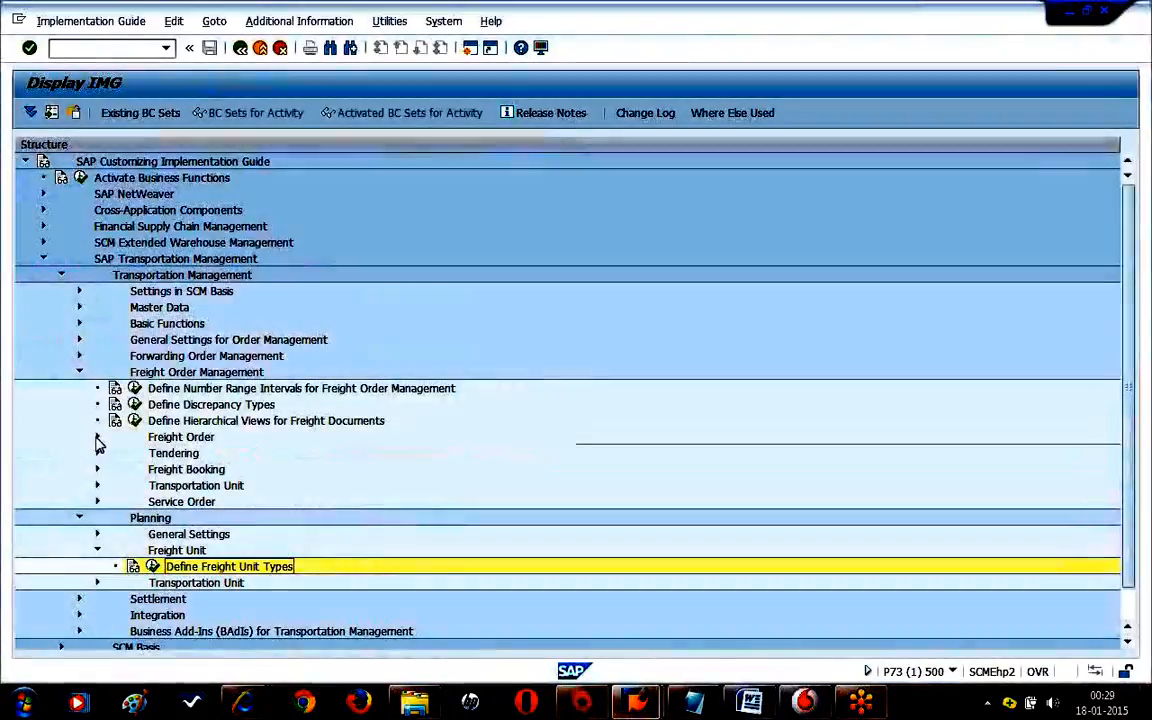
Open the details of freight order type AG03 through Define Freight Order Types under Freight Order Management
click(97, 438)
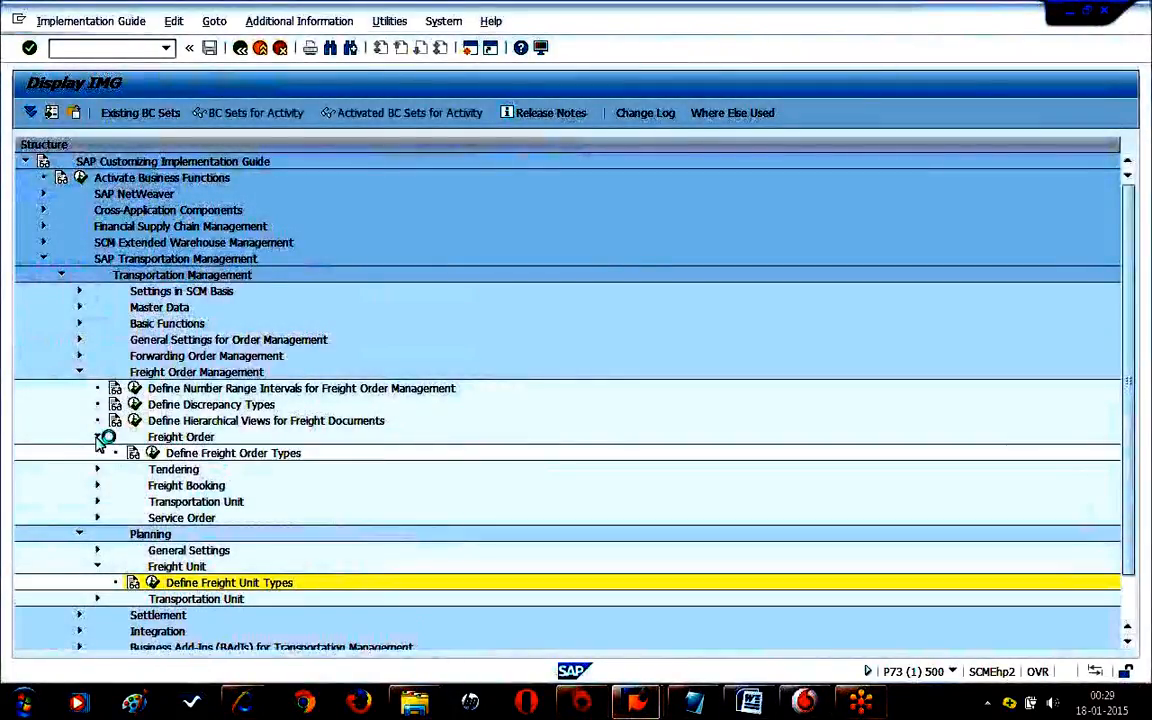
click(153, 453)
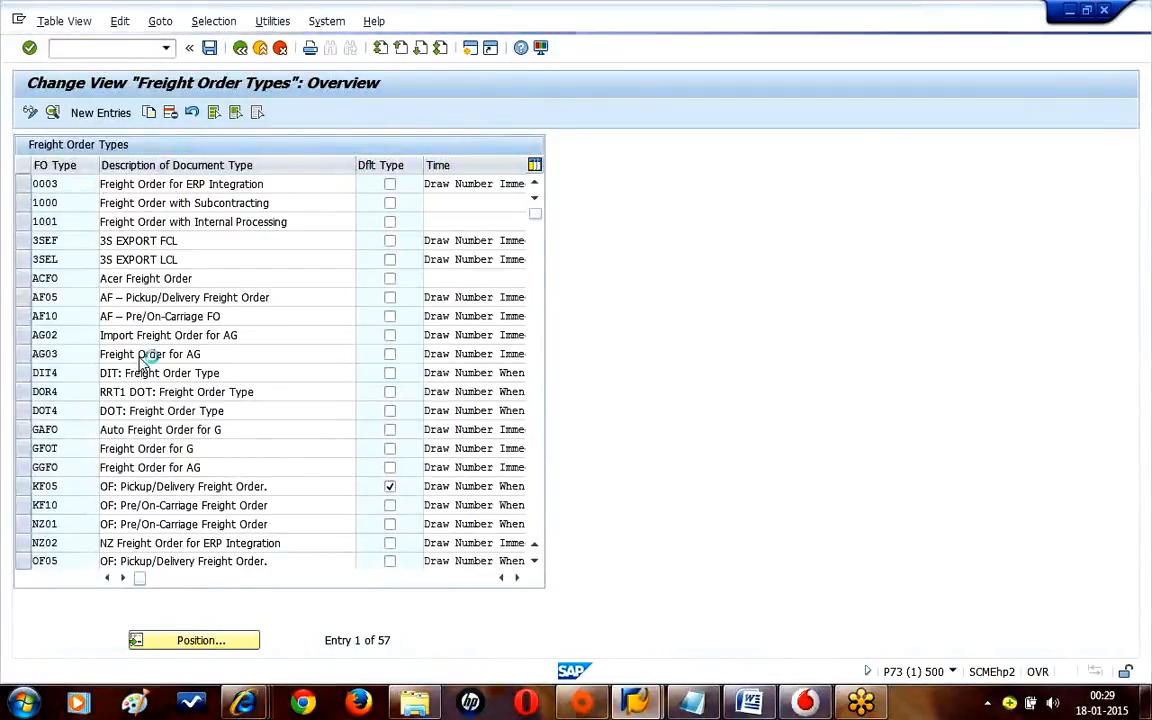
double_click(142, 358)
Assign application object type ODT20_TO in the event management settings of freight order type AG03
drag(1133, 273, 1134, 286)
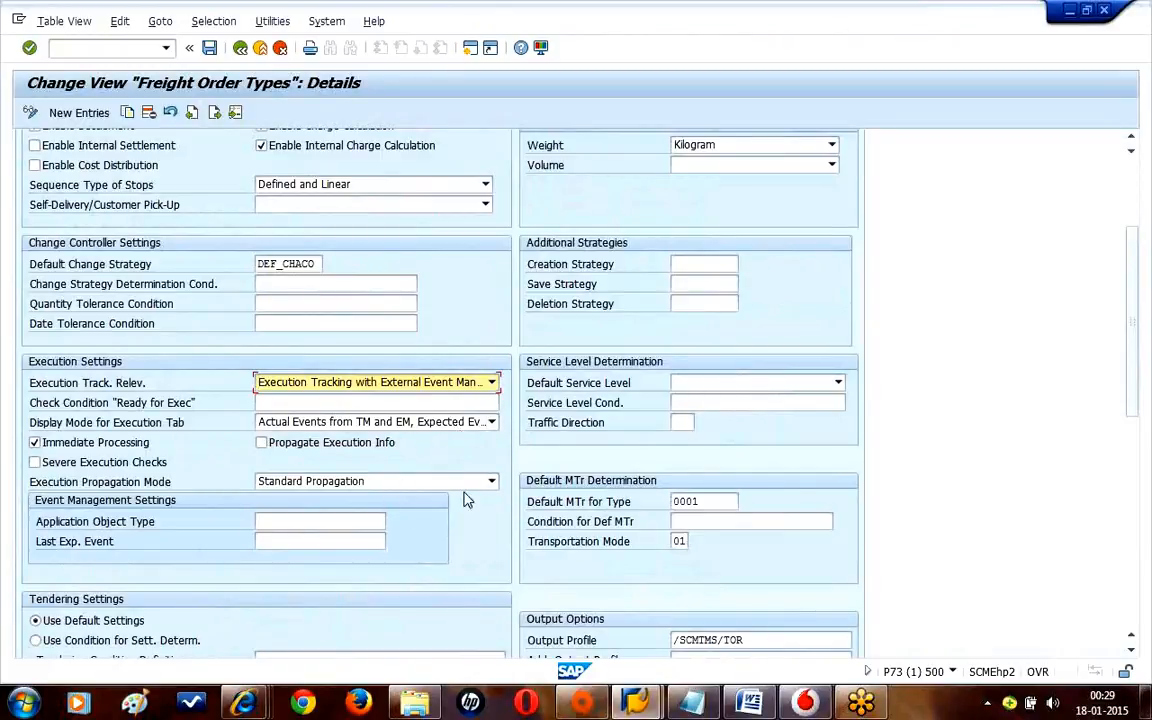
click(337, 522)
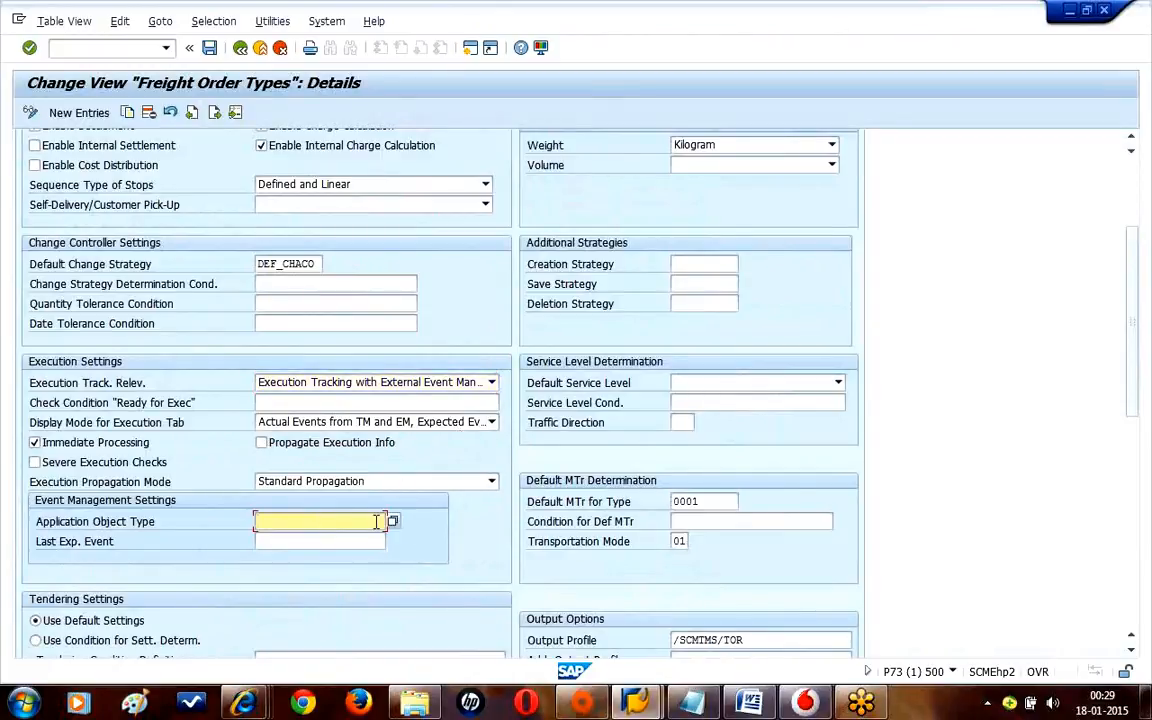
key(F10)
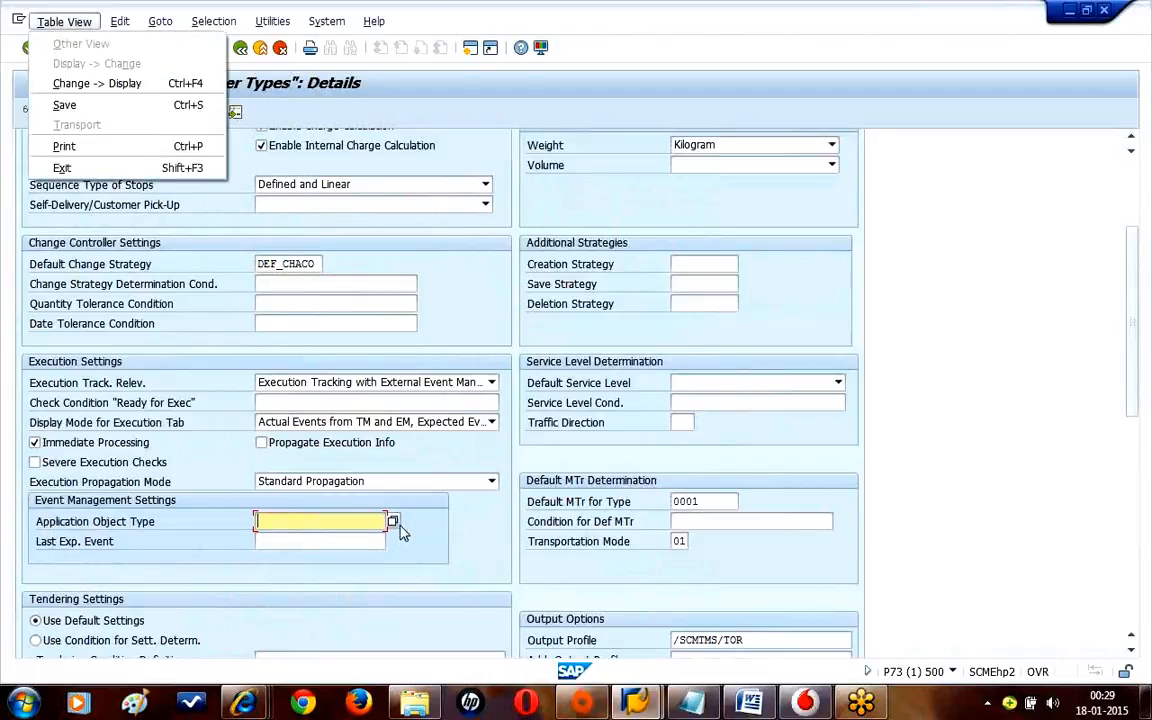
click(392, 521)
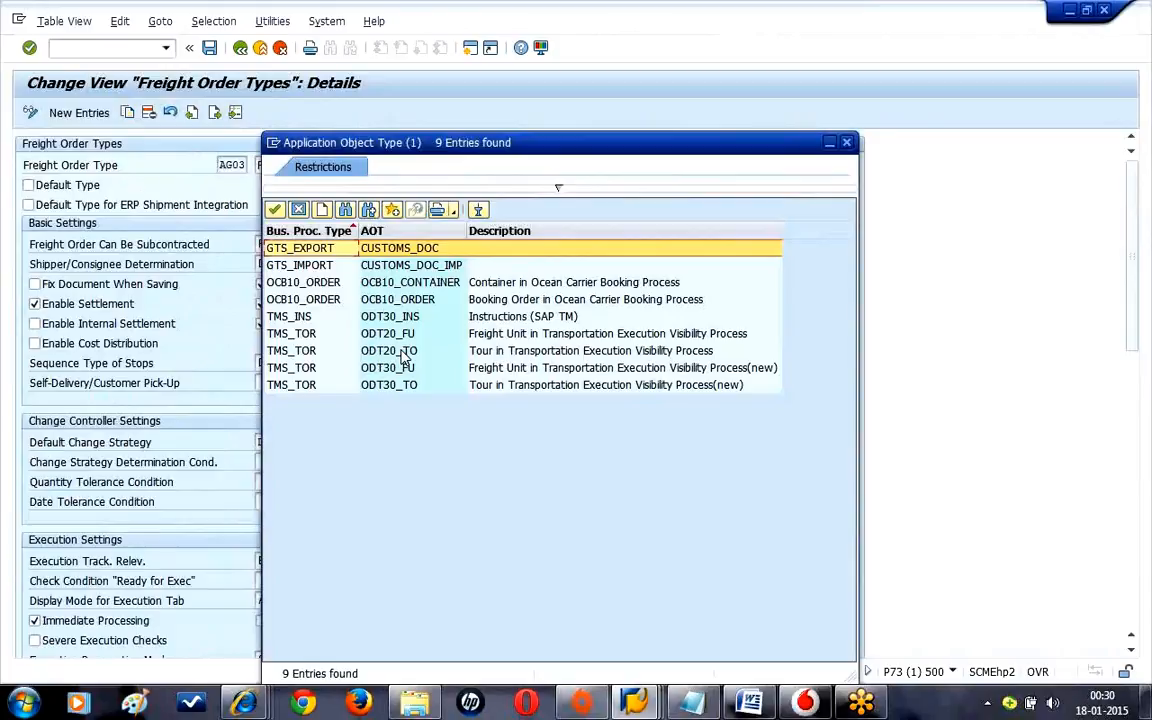
double_click(403, 357)
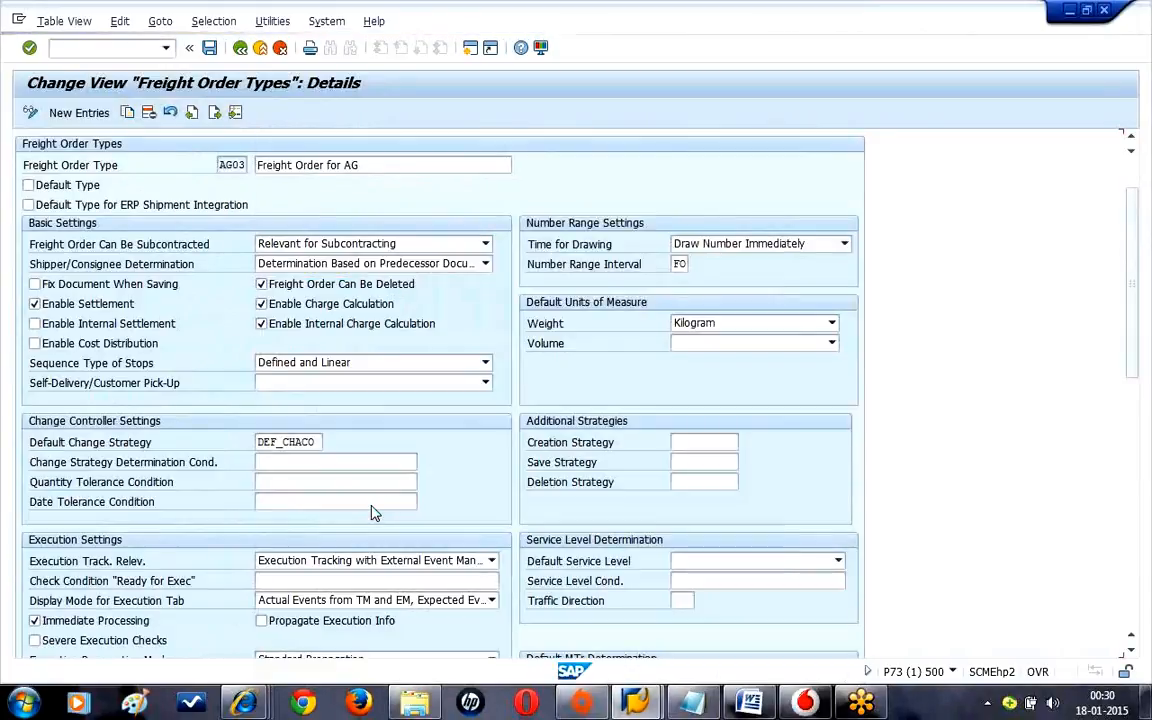
Set the last expected event of freight order type AG03 to POD, then save and return to the implementation guide
click(303, 645)
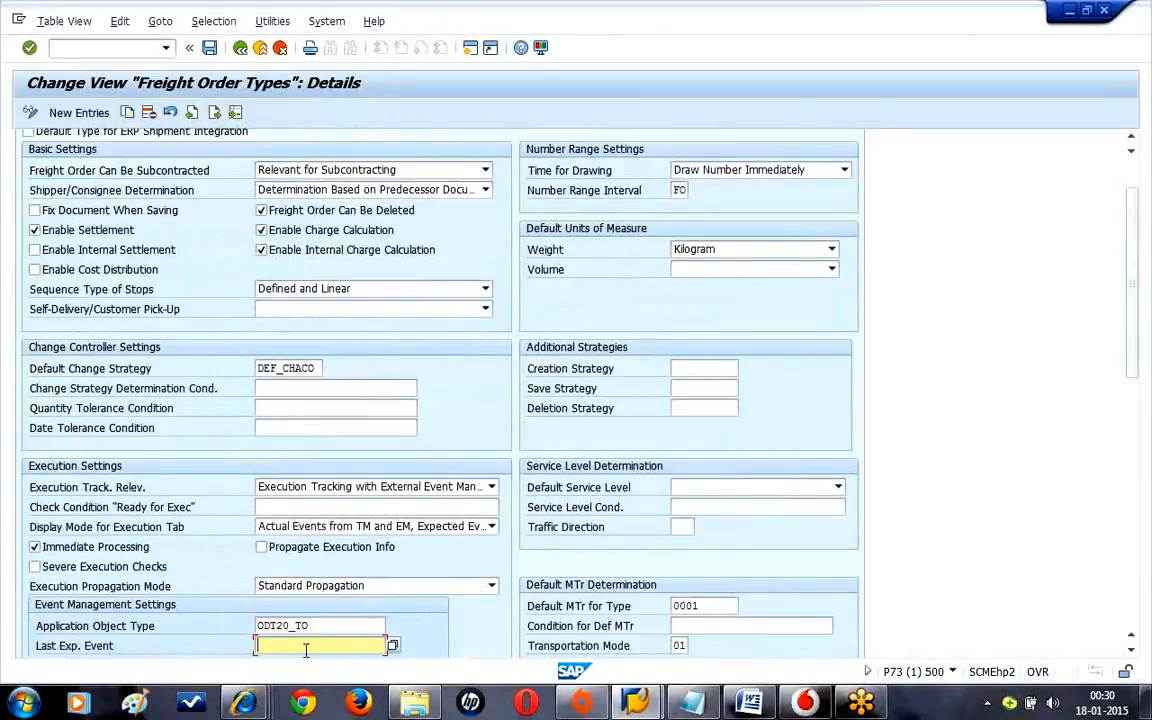
click(393, 647)
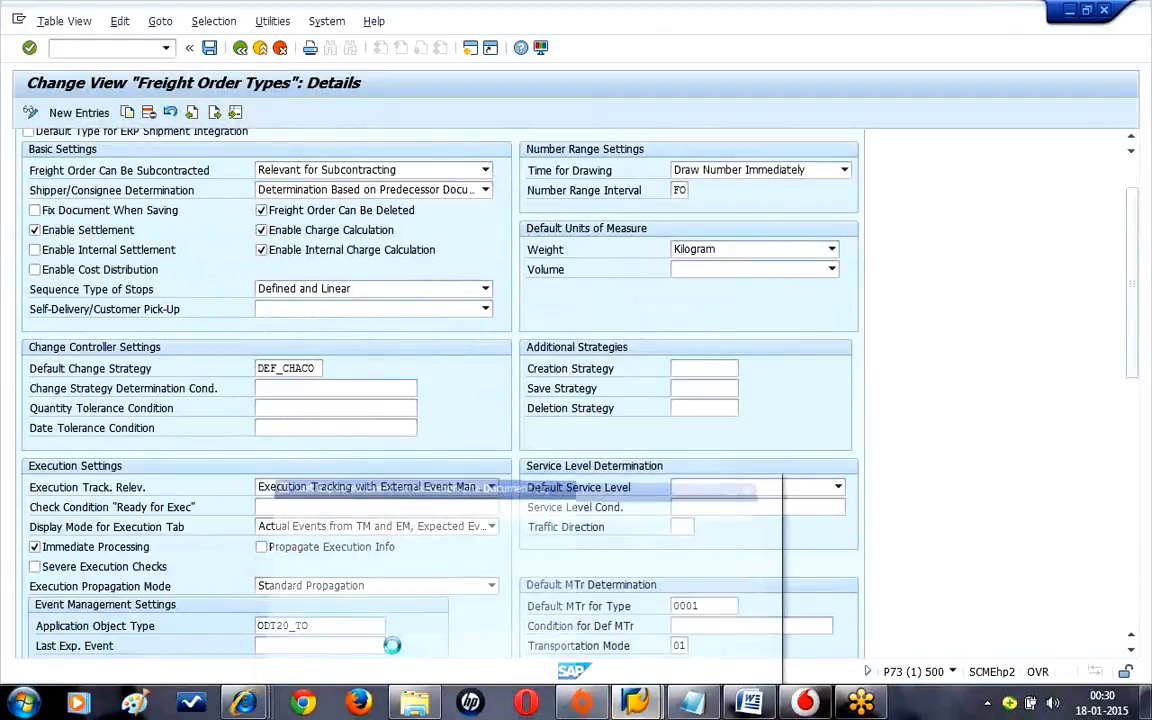
click(438, 491)
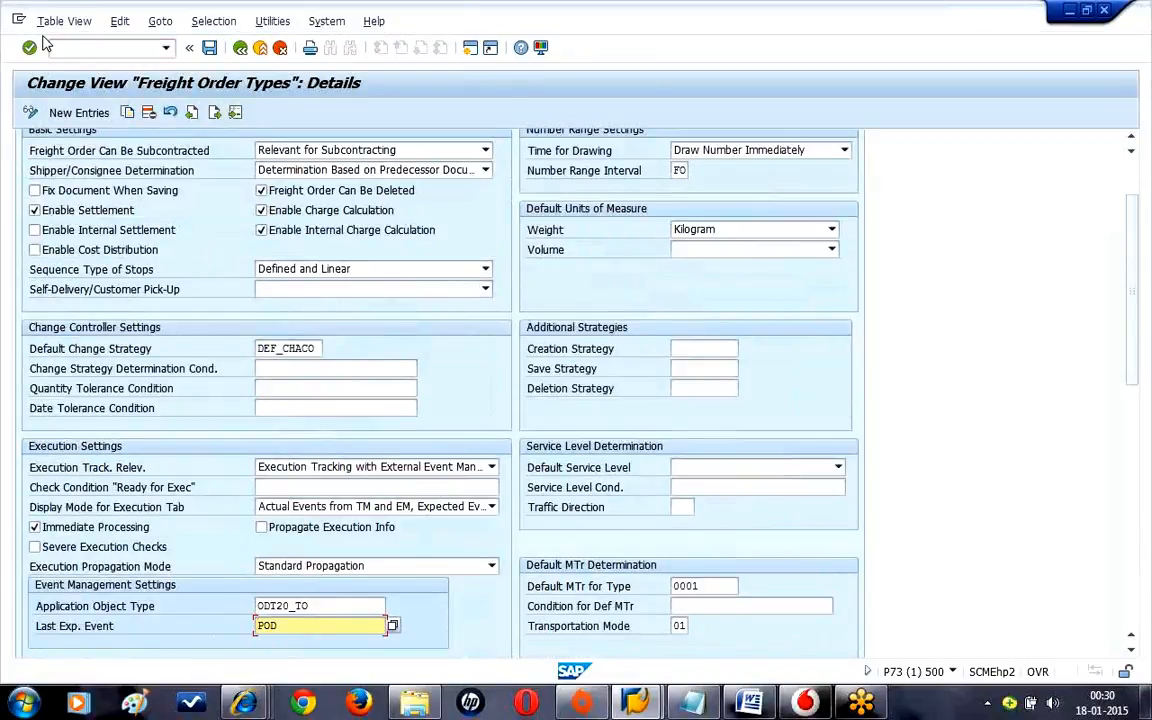
click(210, 48)
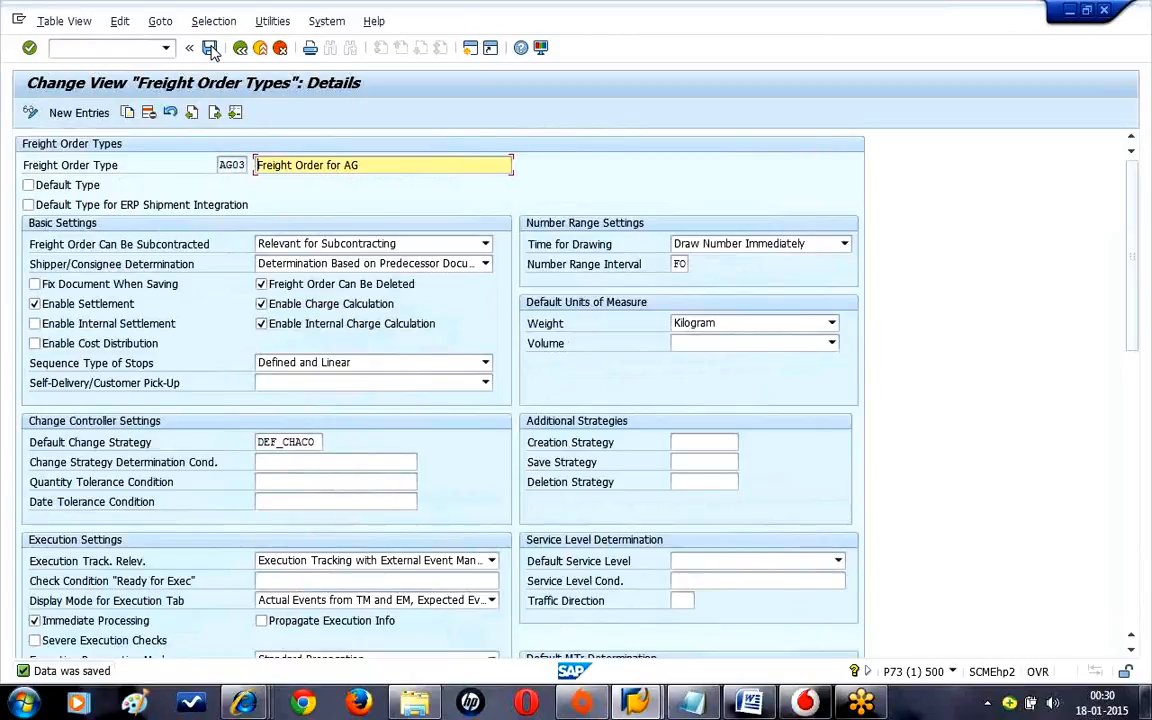
click(241, 49)
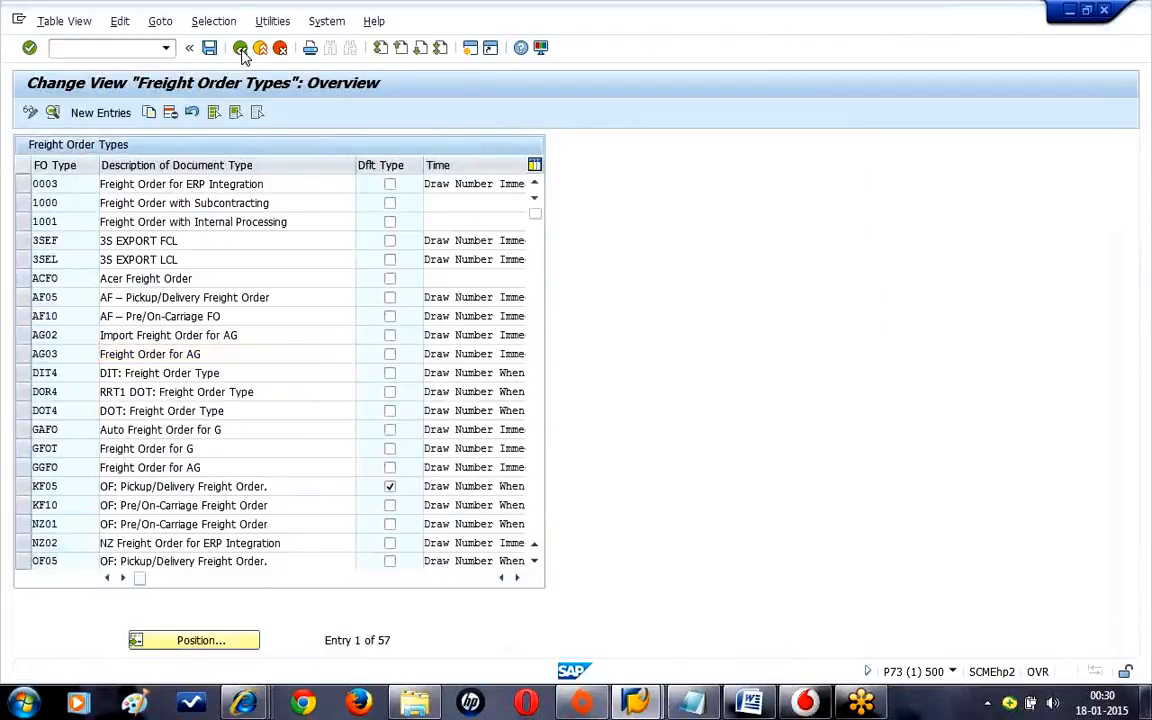
click(241, 49)
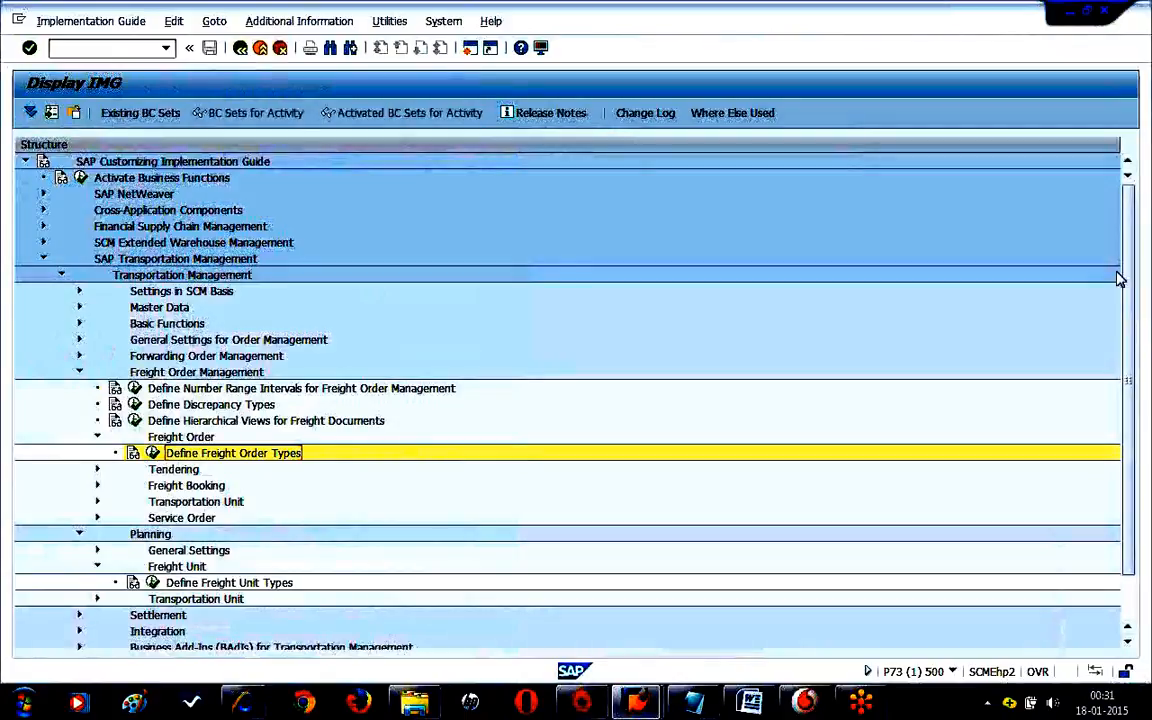
Leave the customizing implementation guide and return to the SAP Easy Access user menu
drag(1129, 272, 1126, 366)
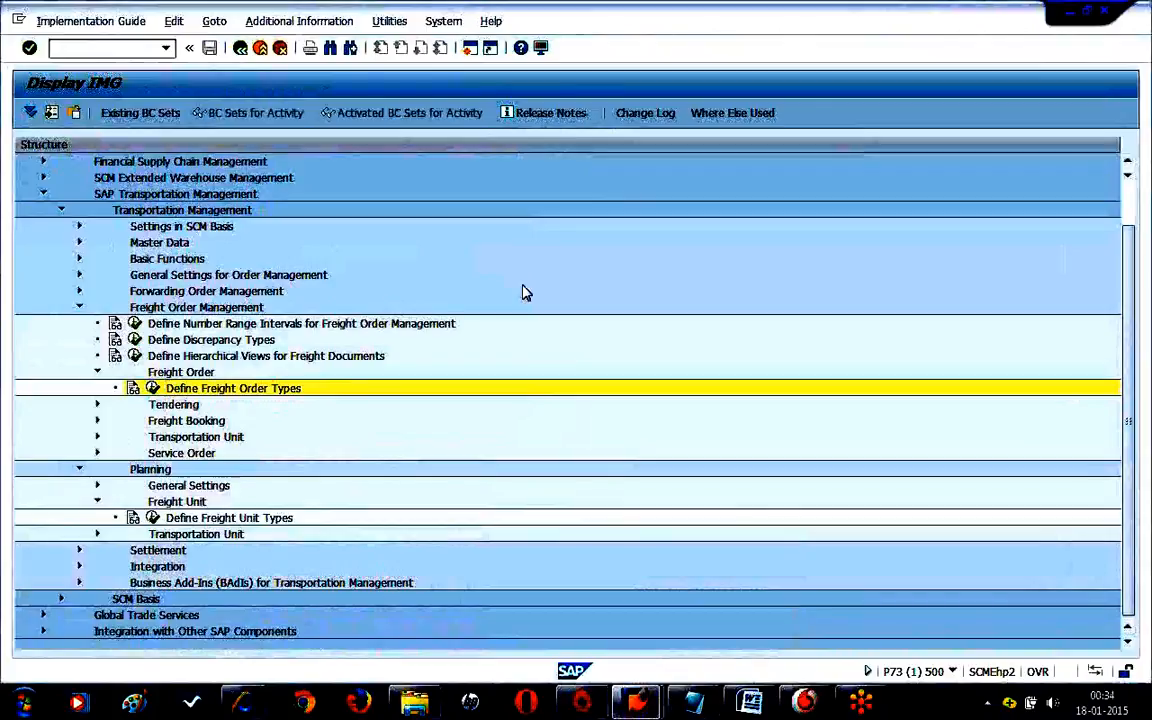
click(263, 50)
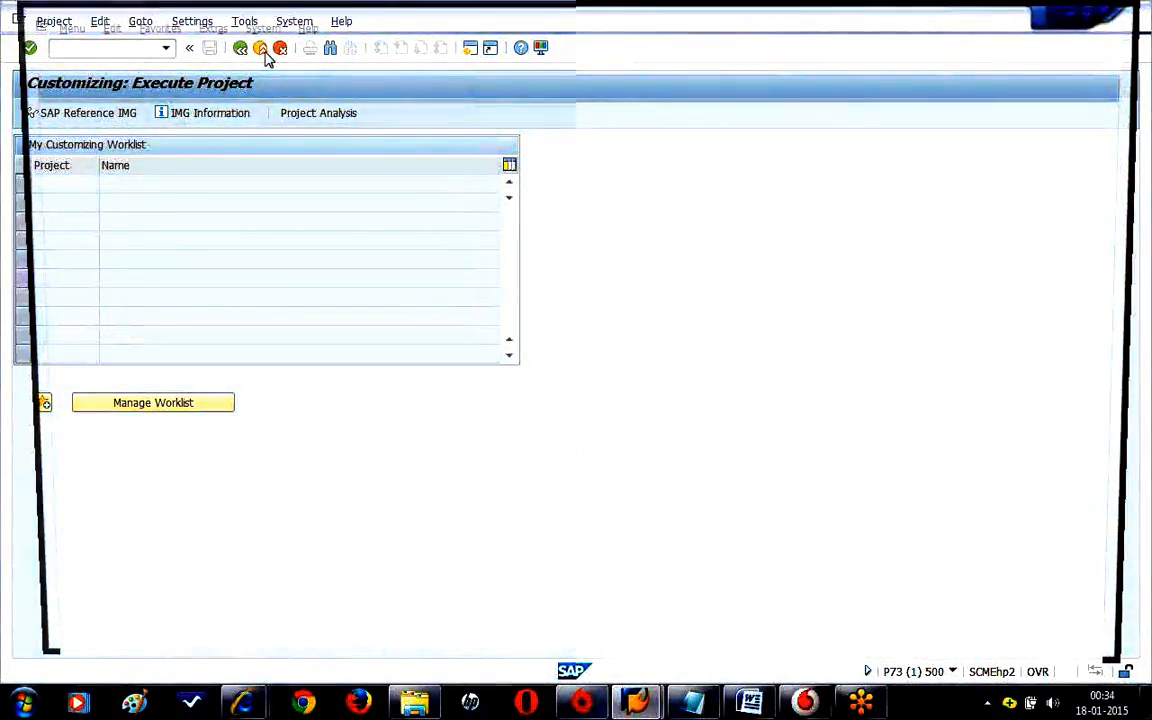
click(262, 50)
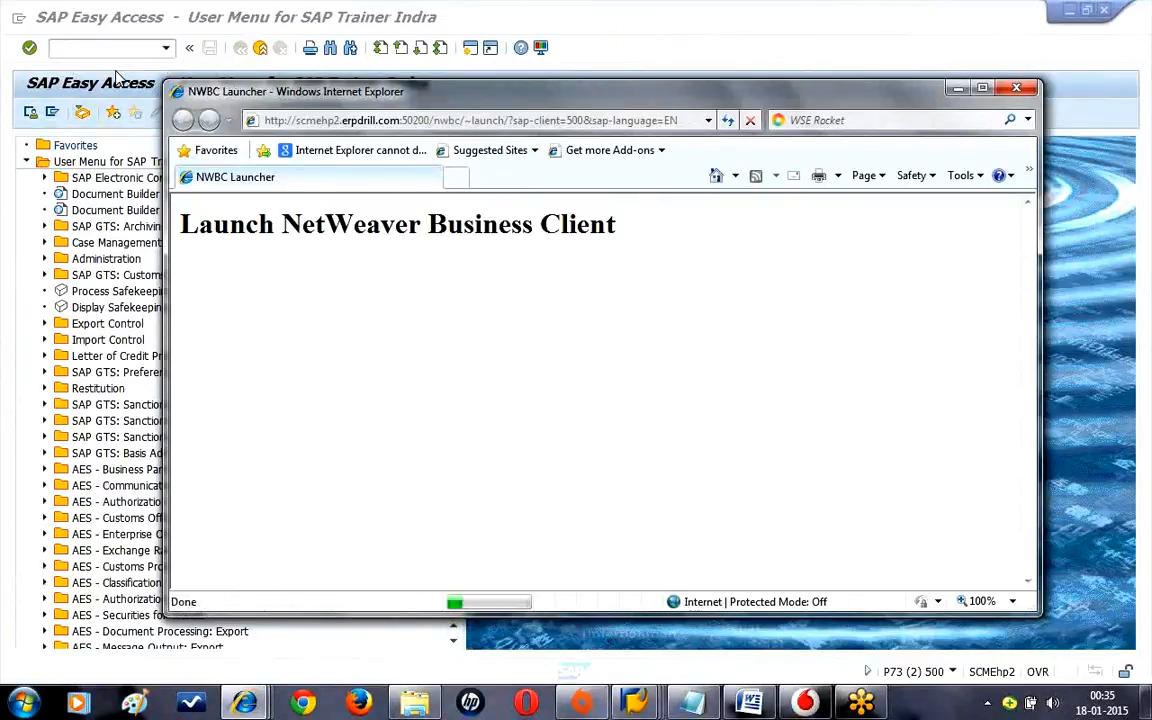
Start NetWeaver Business Client with the composite role ZSAP_MNK_COMP from the launcher's role list
click(984, 90)
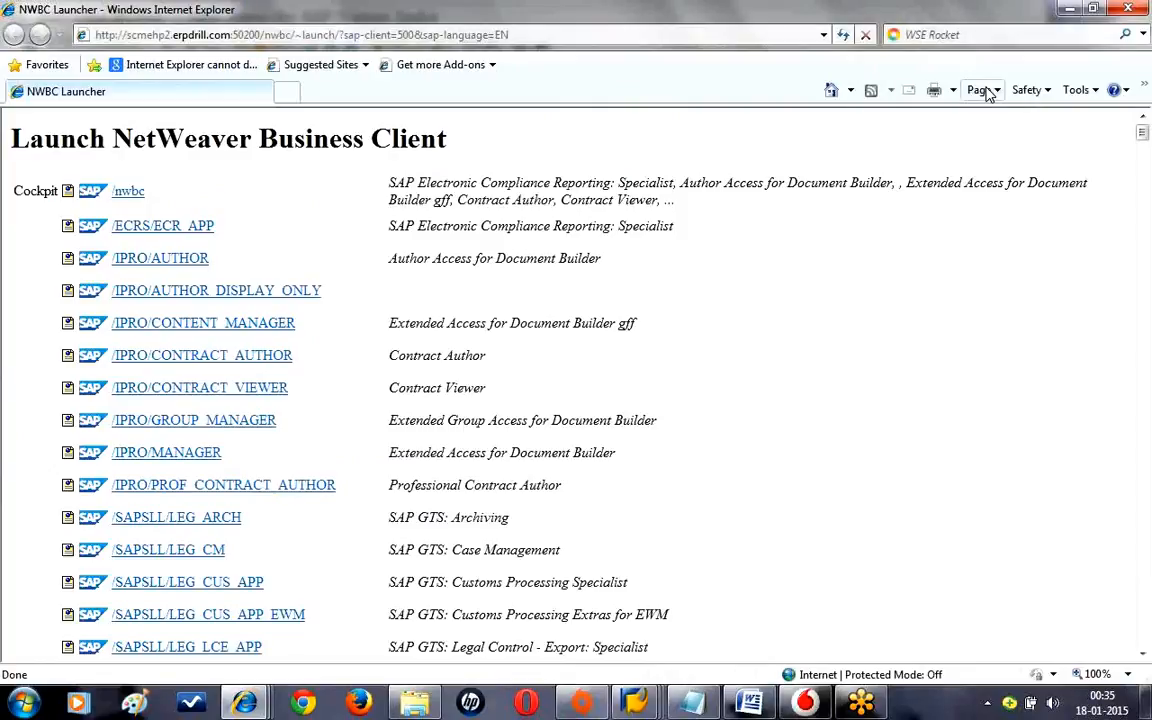
drag(1142, 132, 1122, 407)
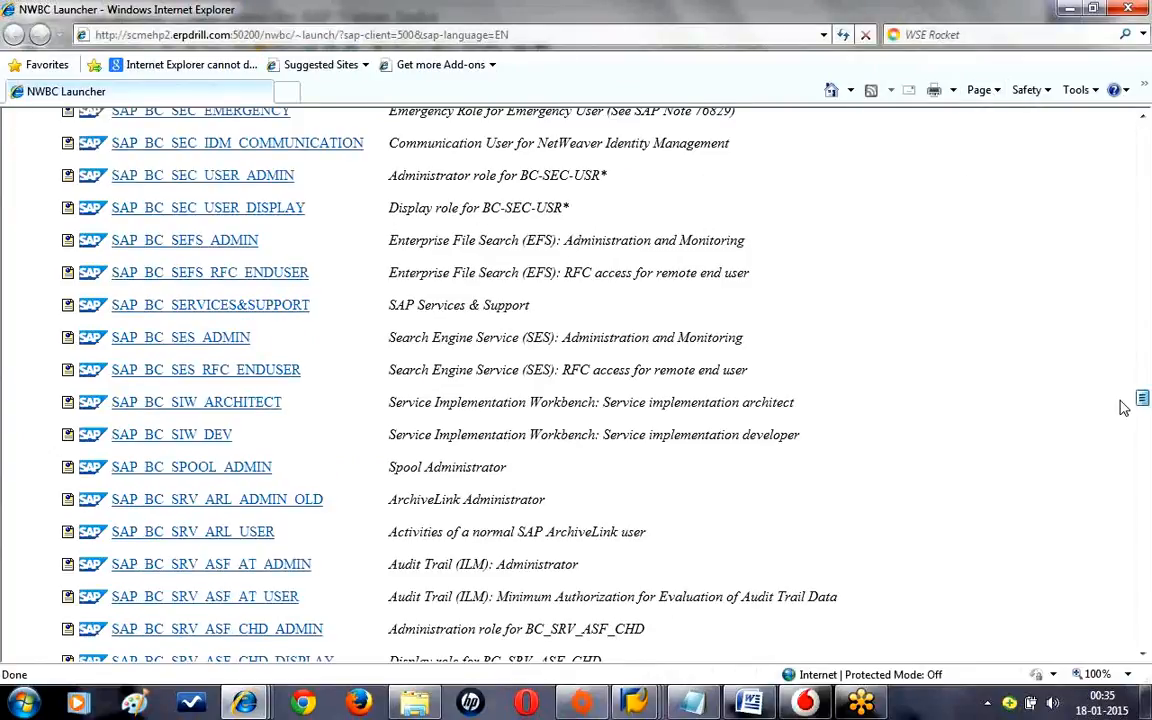
drag(1122, 407, 1130, 640)
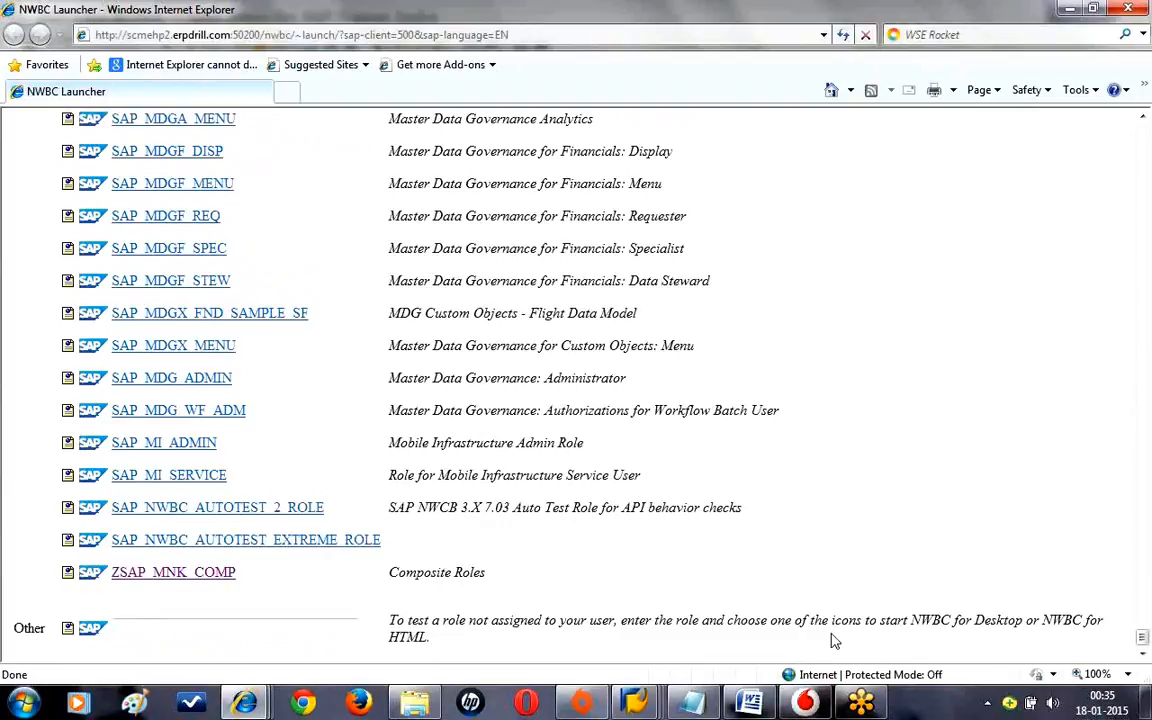
click(226, 582)
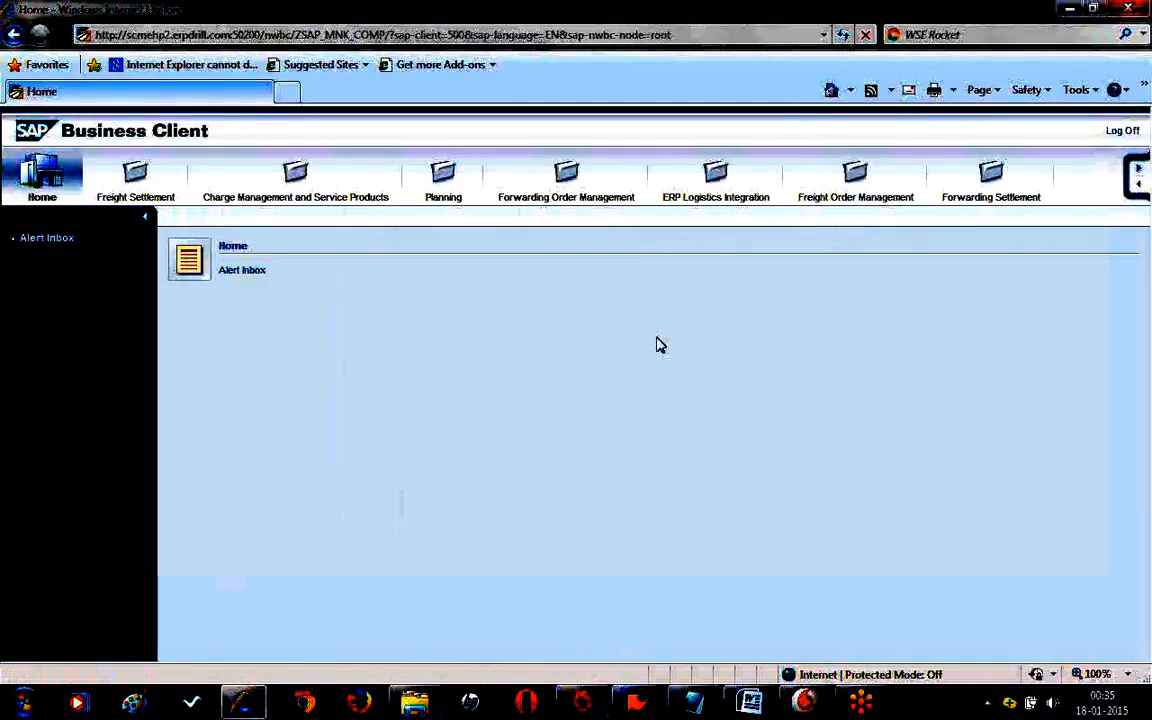
In Freight Order Management, search all freight orders without criteria and open the first TM120 Freight Order of type TO17 for editing, showing its execution data
click(830, 190)
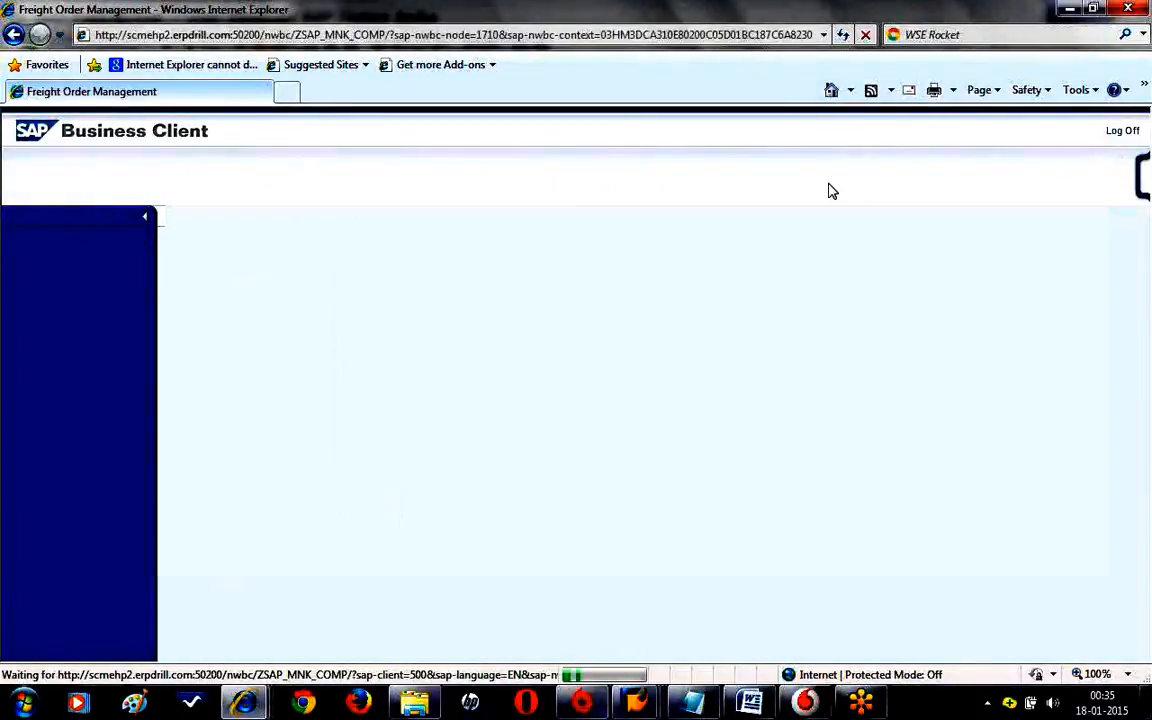
click(296, 308)
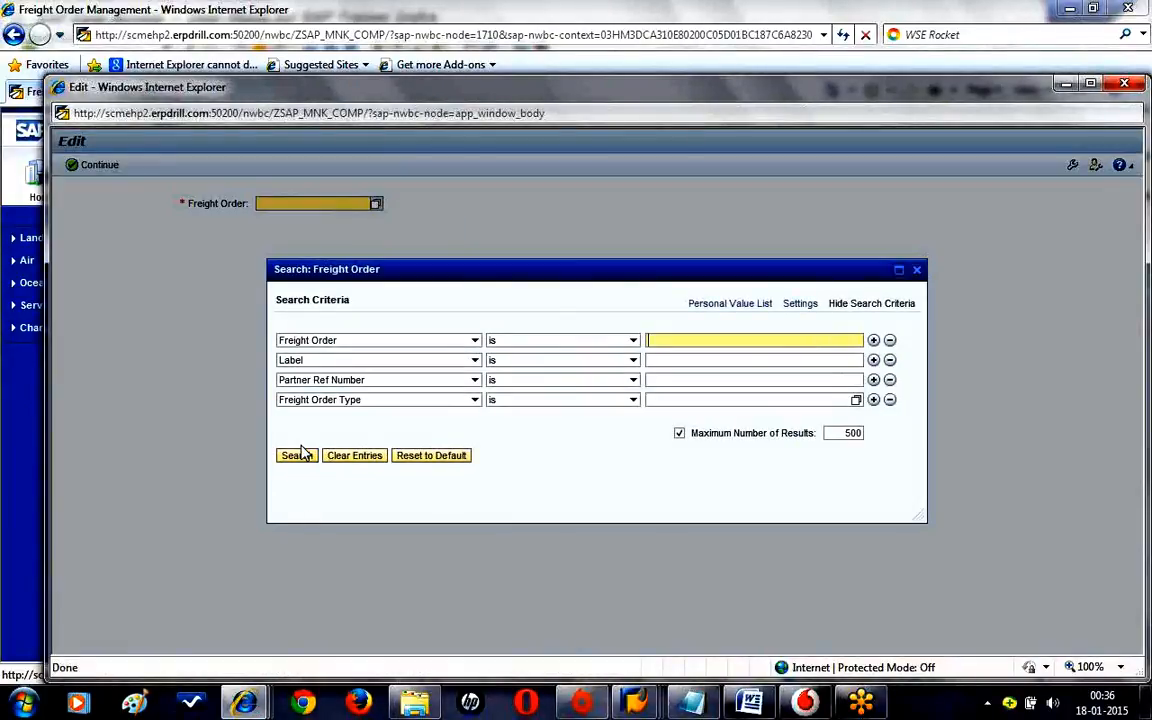
click(303, 456)
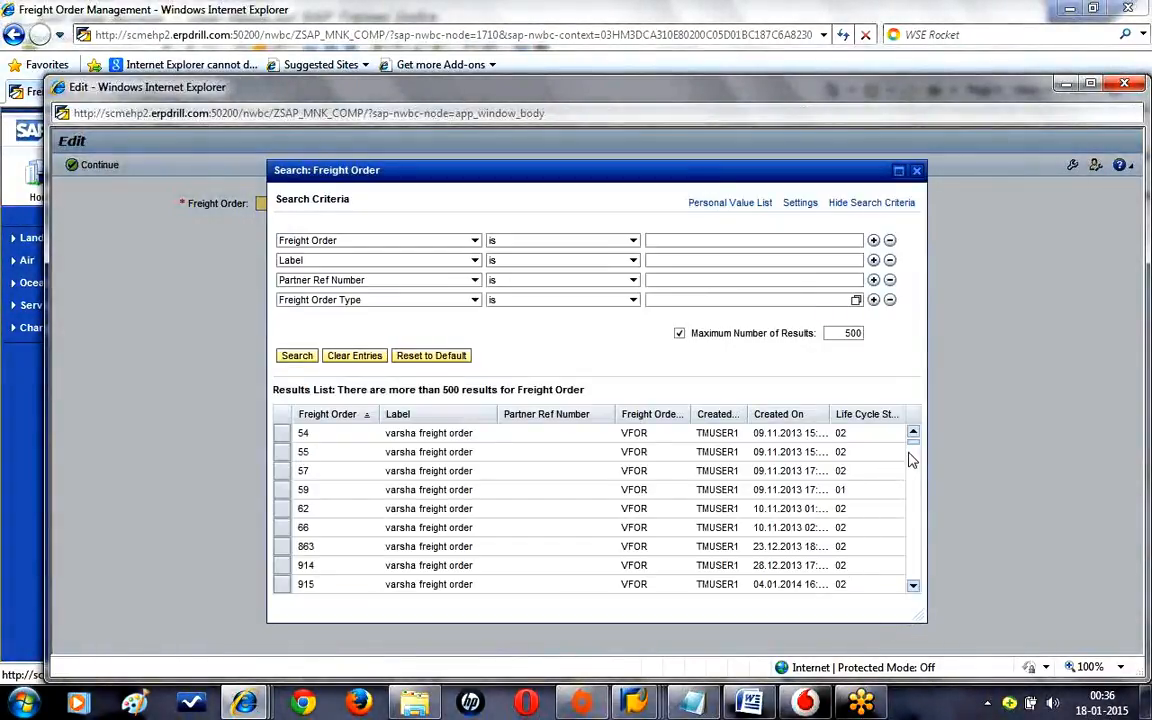
drag(913, 440, 913, 575)
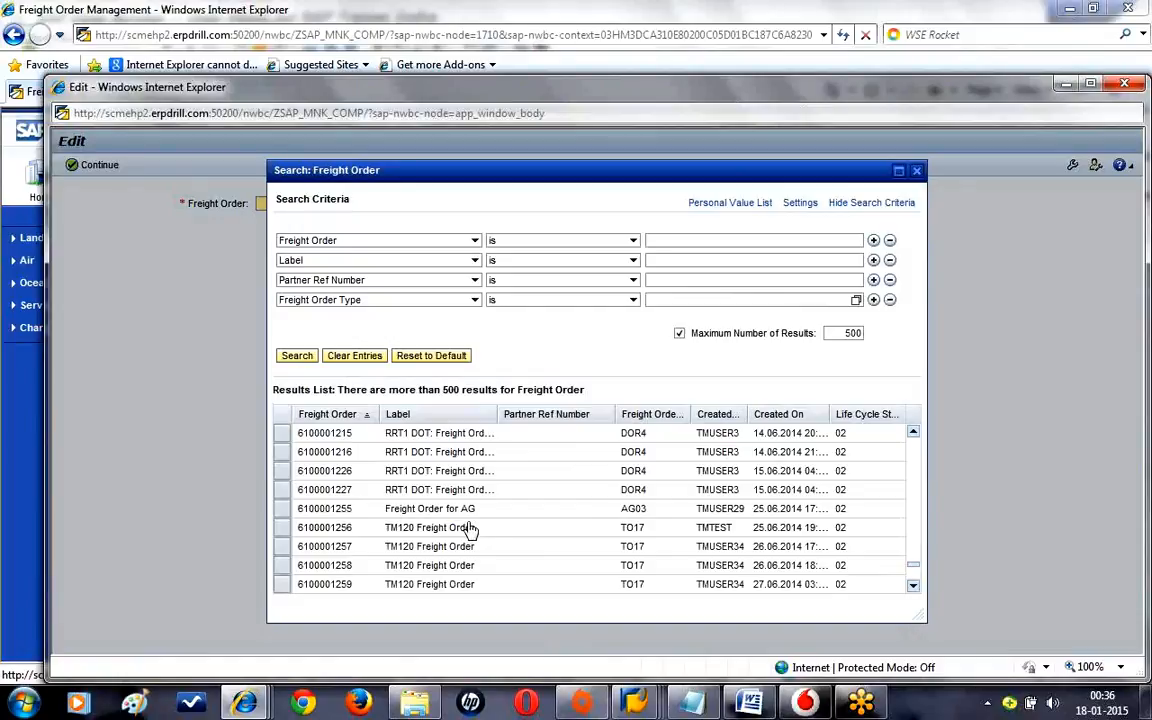
click(473, 512)
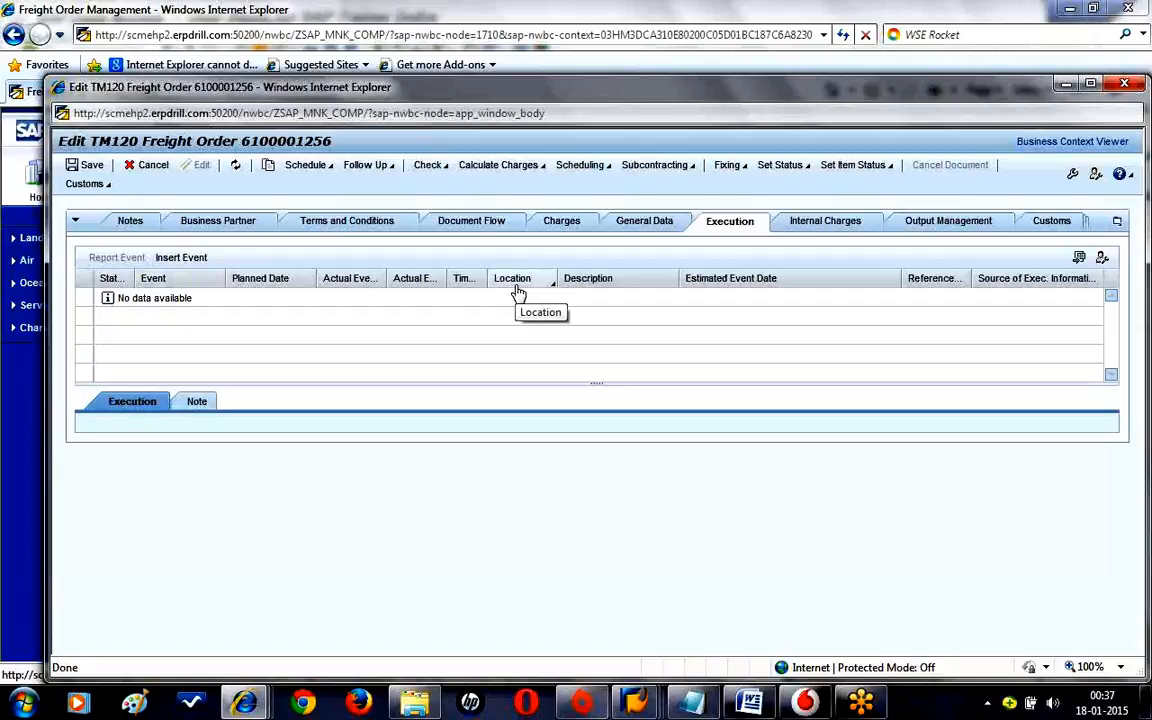
Insert a Proof of Delivery event with event reason "test" in the freight order's execution data and open its location lookup
click(170, 258)
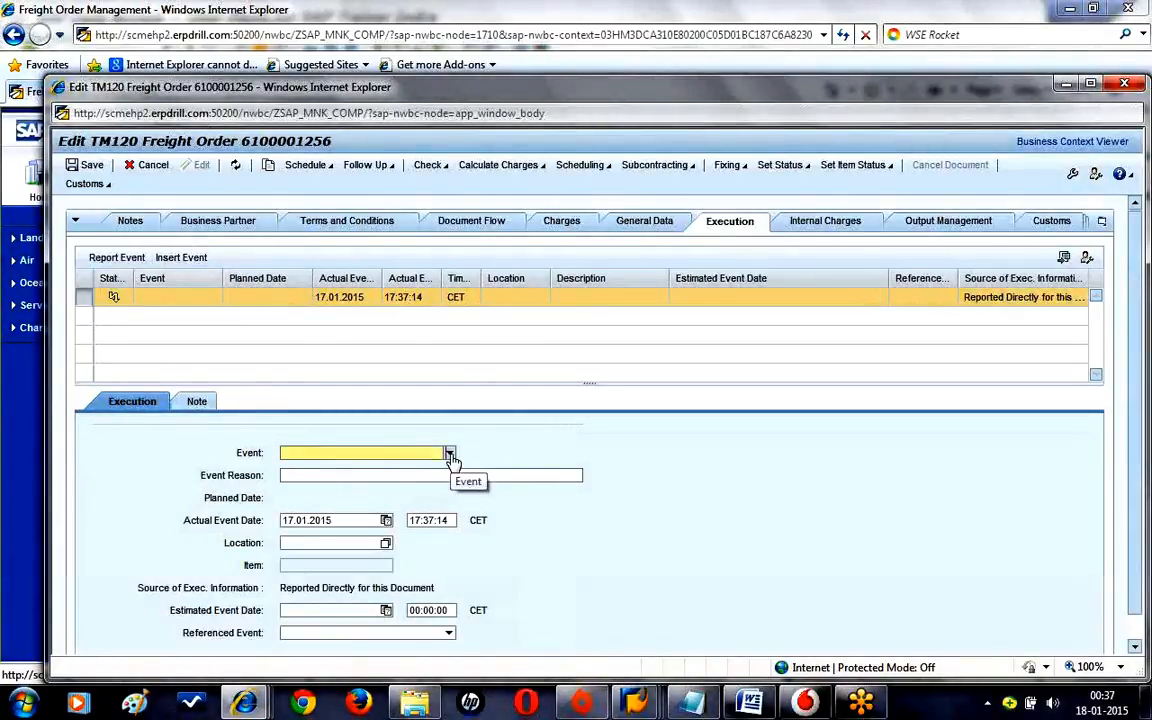
click(450, 455)
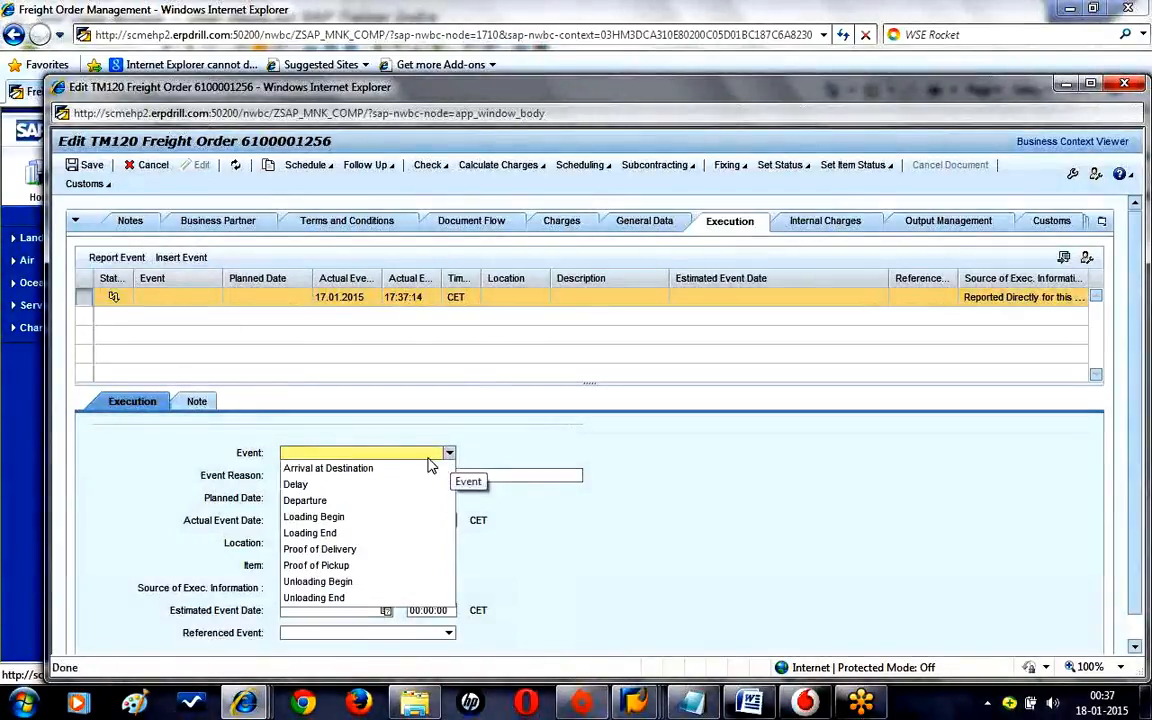
click(316, 552)
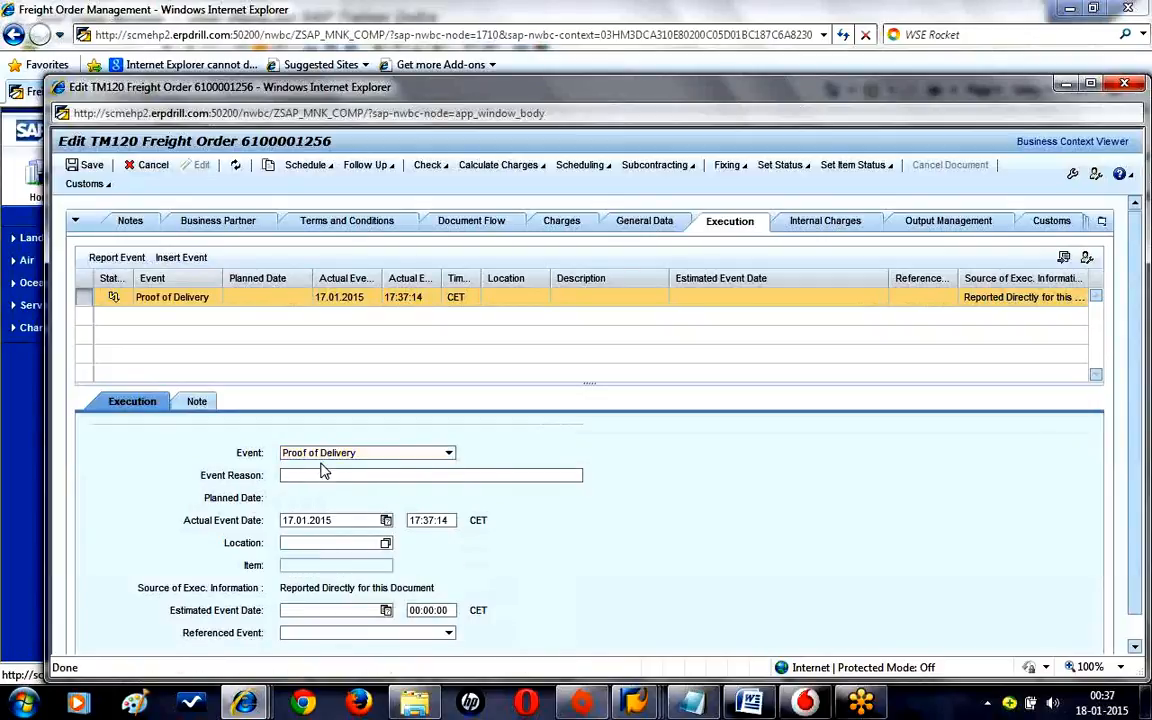
click(321, 479)
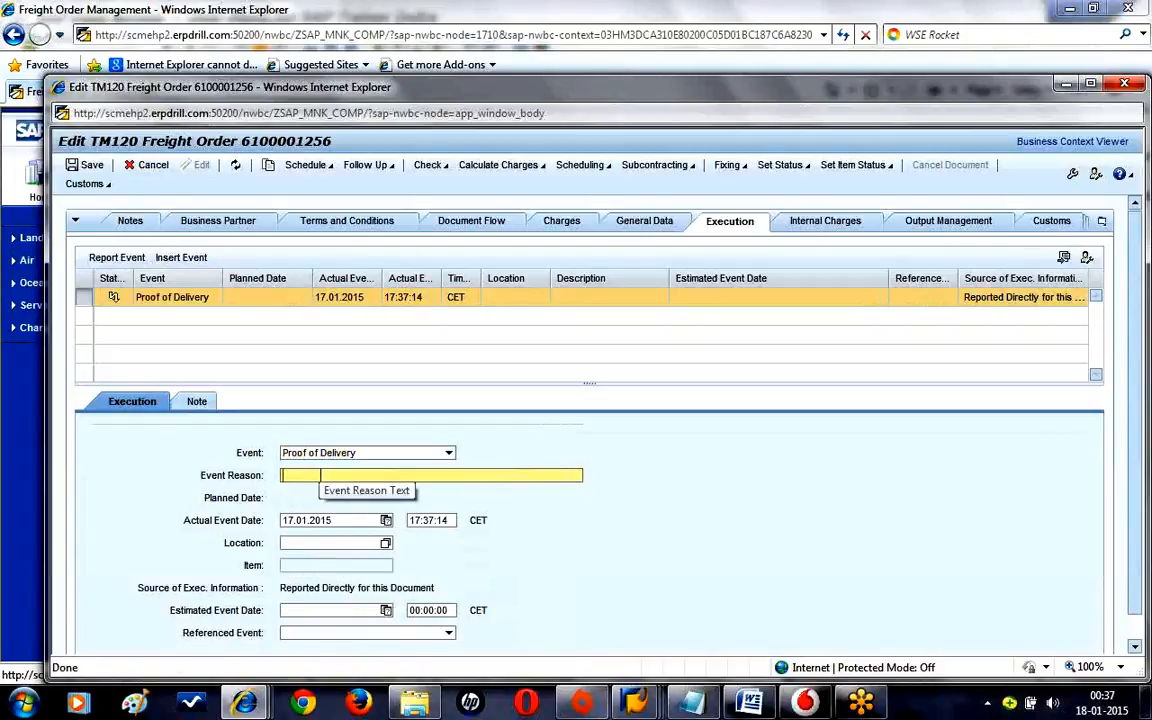
text(test)
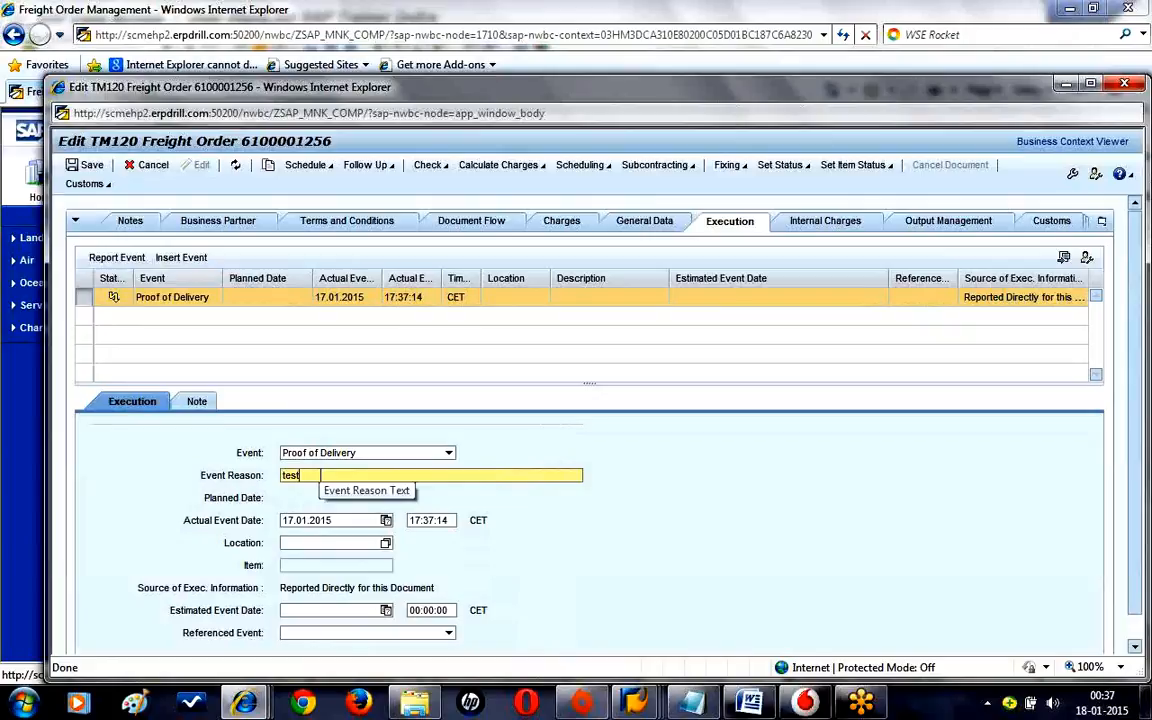
click(384, 544)
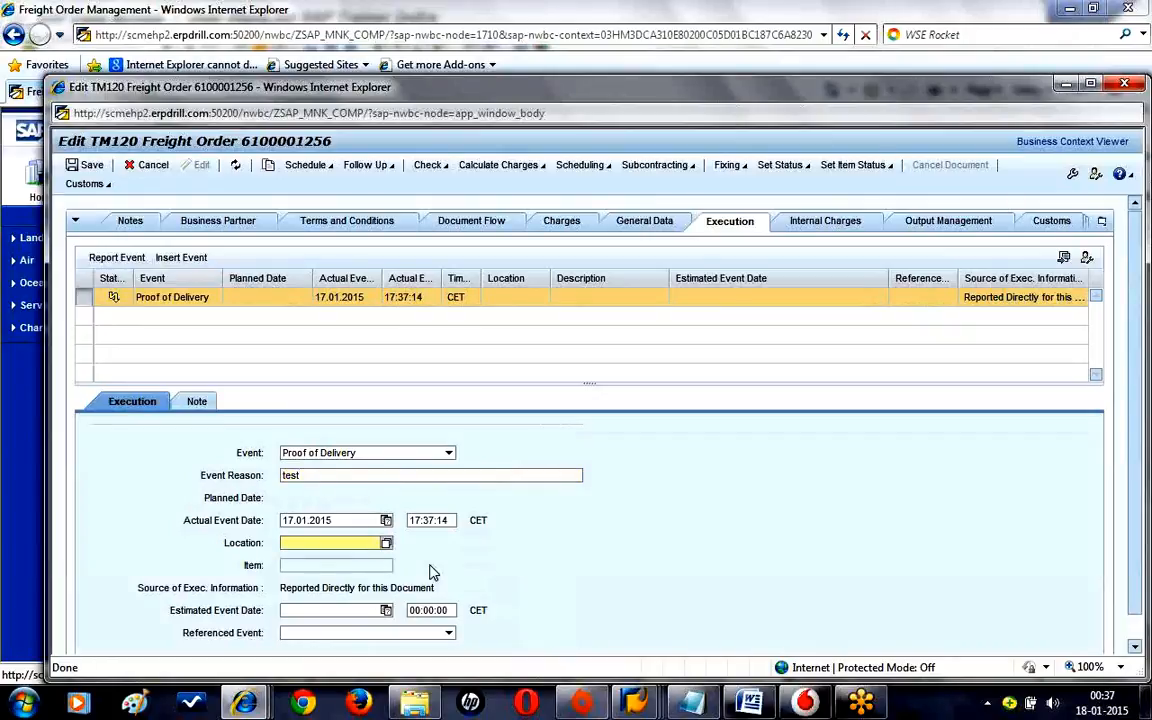